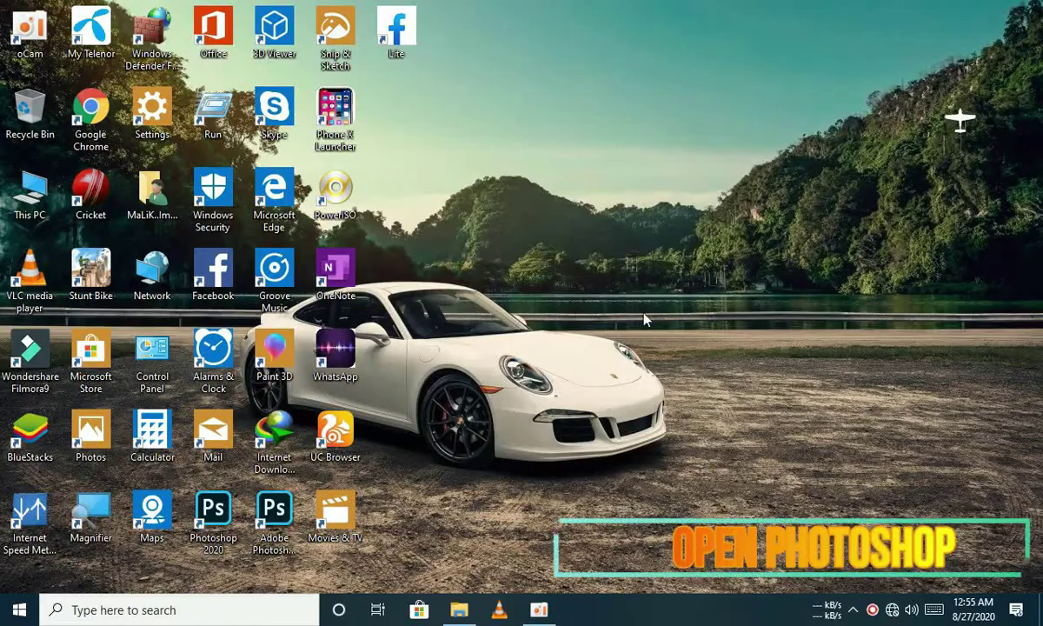
Launch Adobe Photoshop 2020 from its desktop shortcut
click(266, 513)
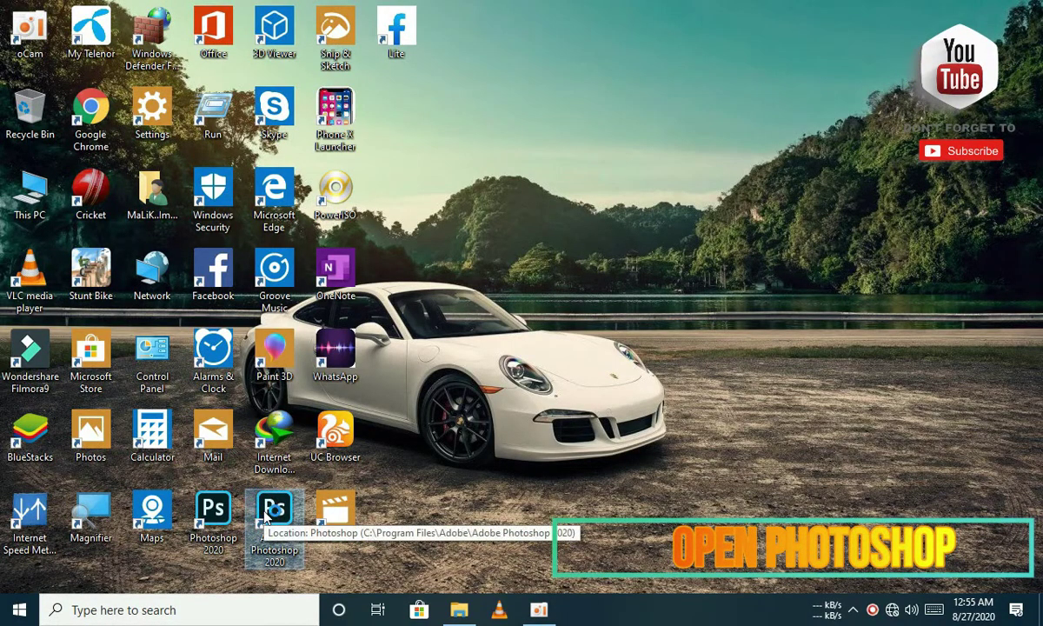
double_click(266, 515)
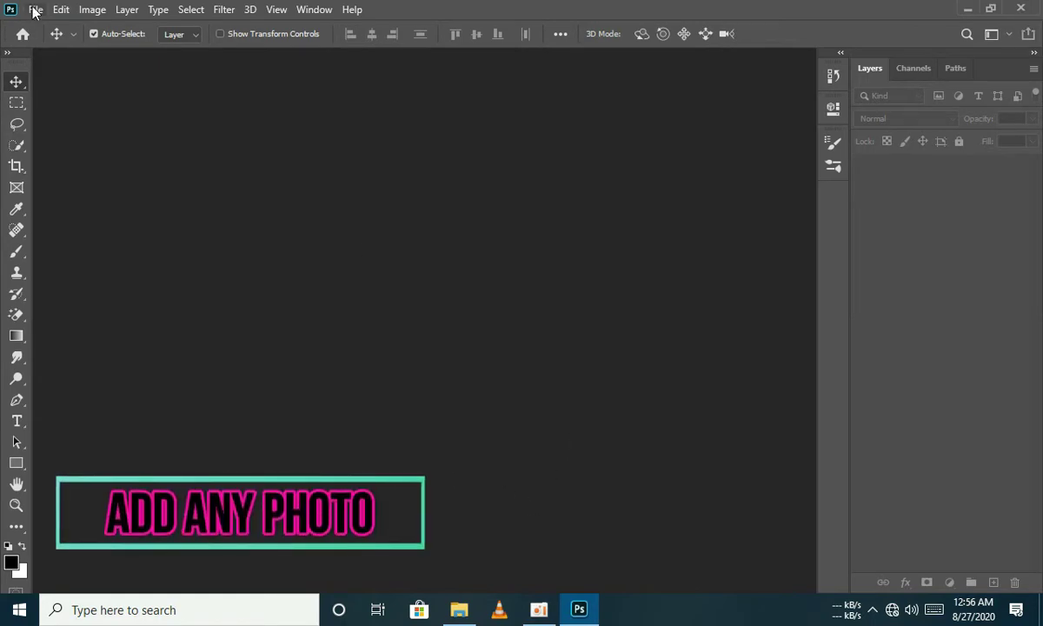
Open the 1080 × 862 autumn-road portrait JPEG from D:\PNG LOGO
click(38, 9)
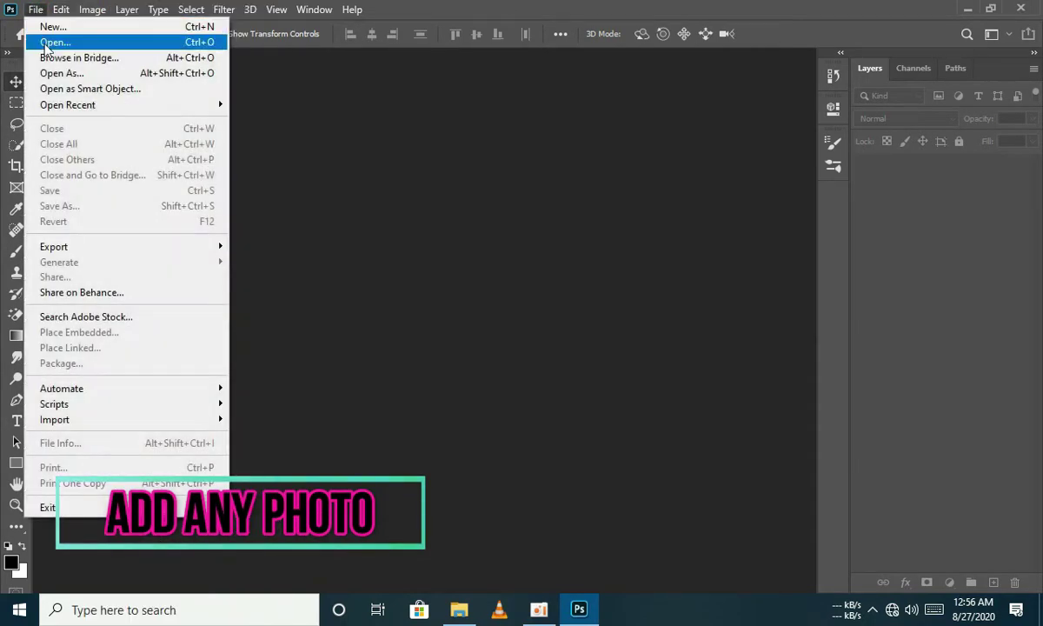
click(50, 41)
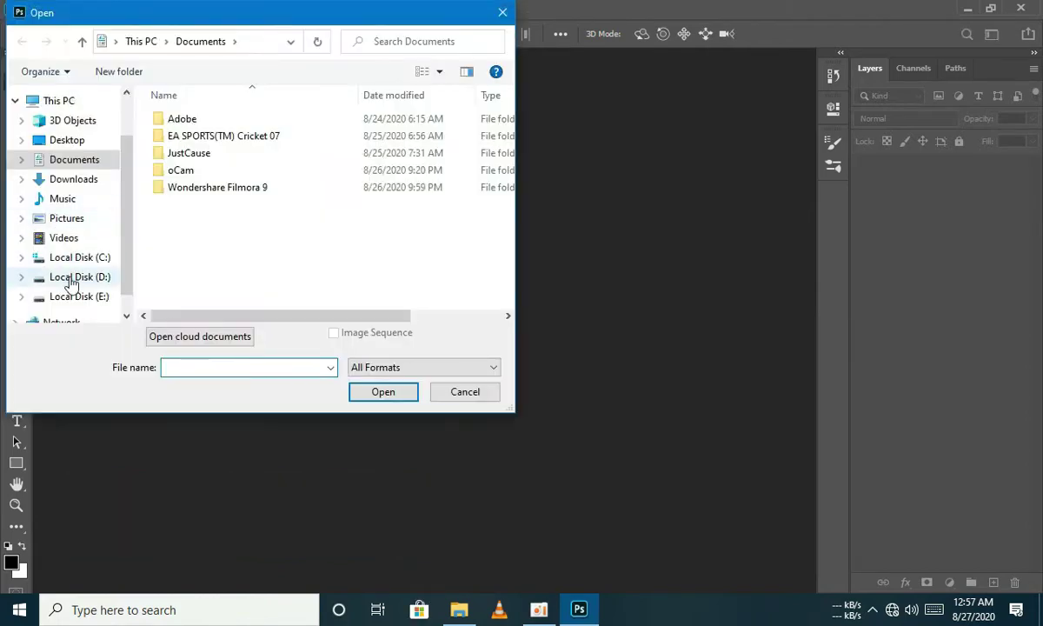
click(71, 278)
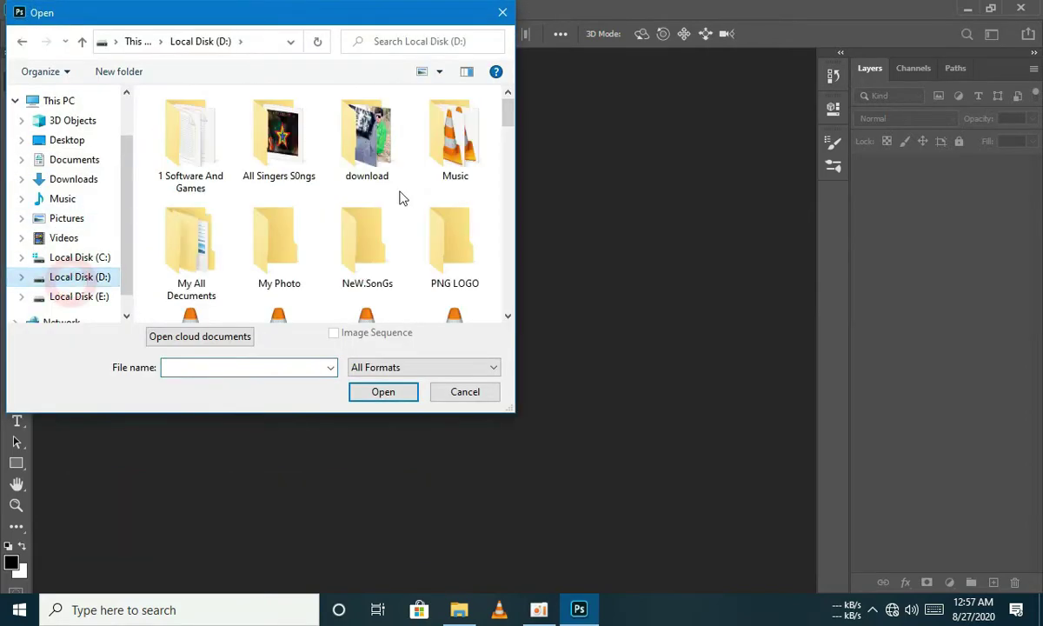
double_click(459, 249)
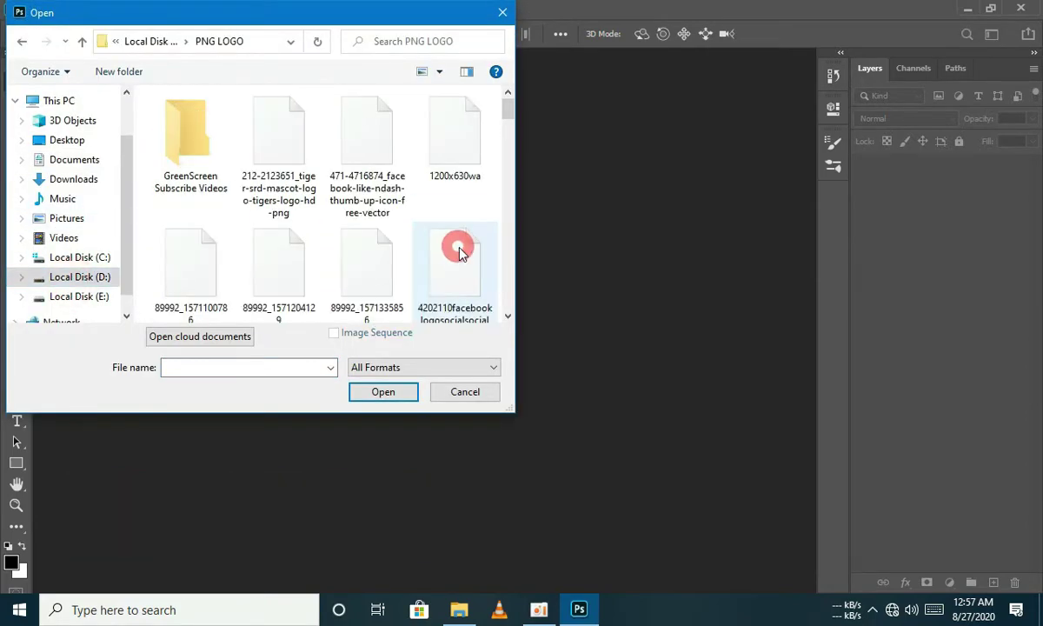
double_click(439, 13)
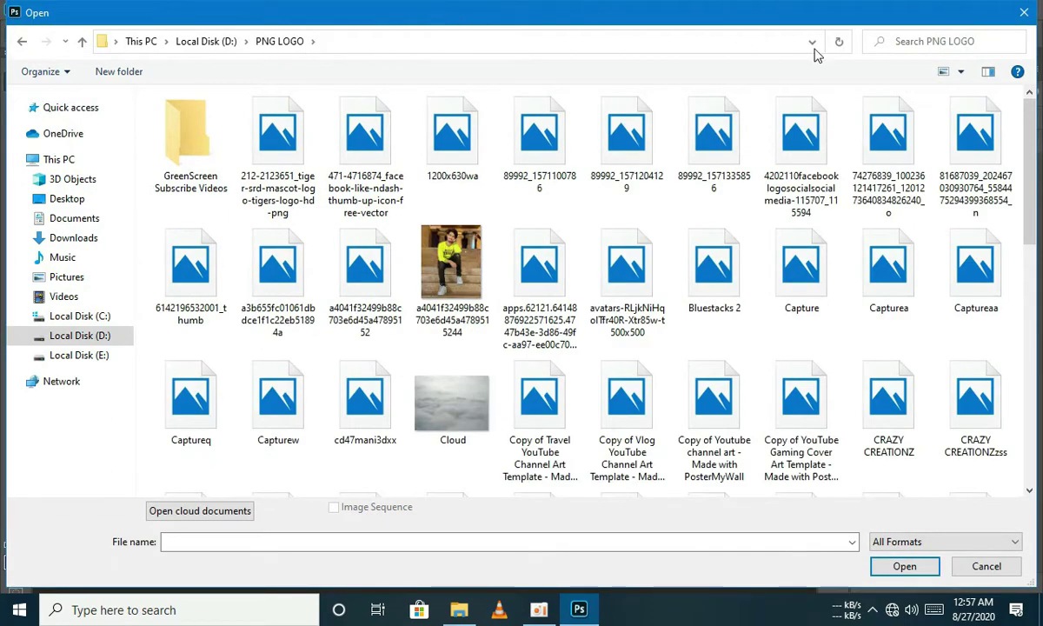
mouse_move(1026, 155)
mouse_down()
mouse_move(1023, 252)
mouse_move(1029, 130)
mouse_up()
click(979, 152)
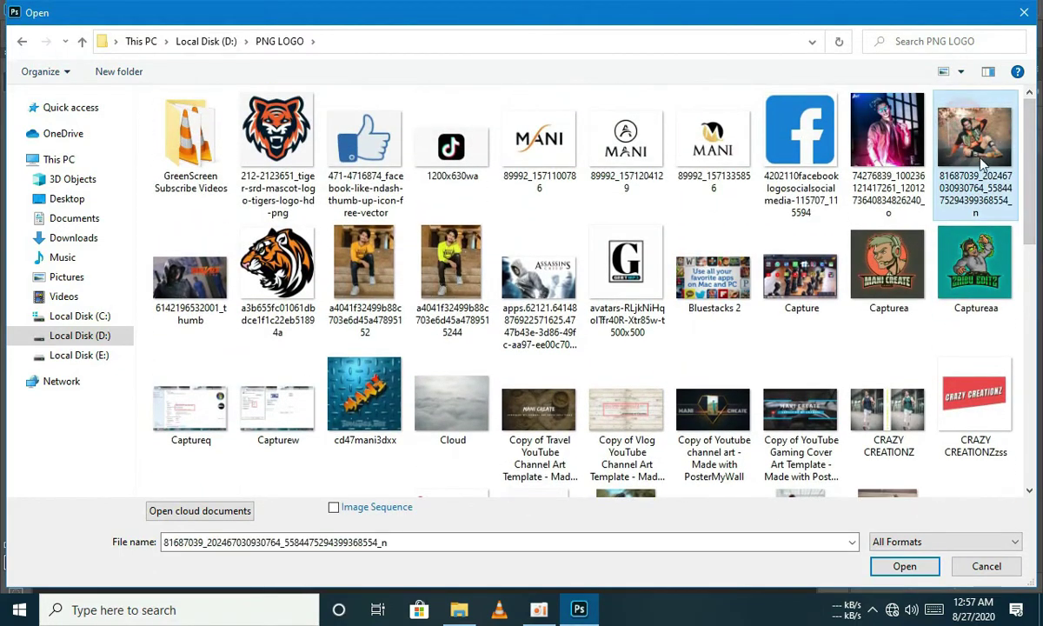
click(898, 566)
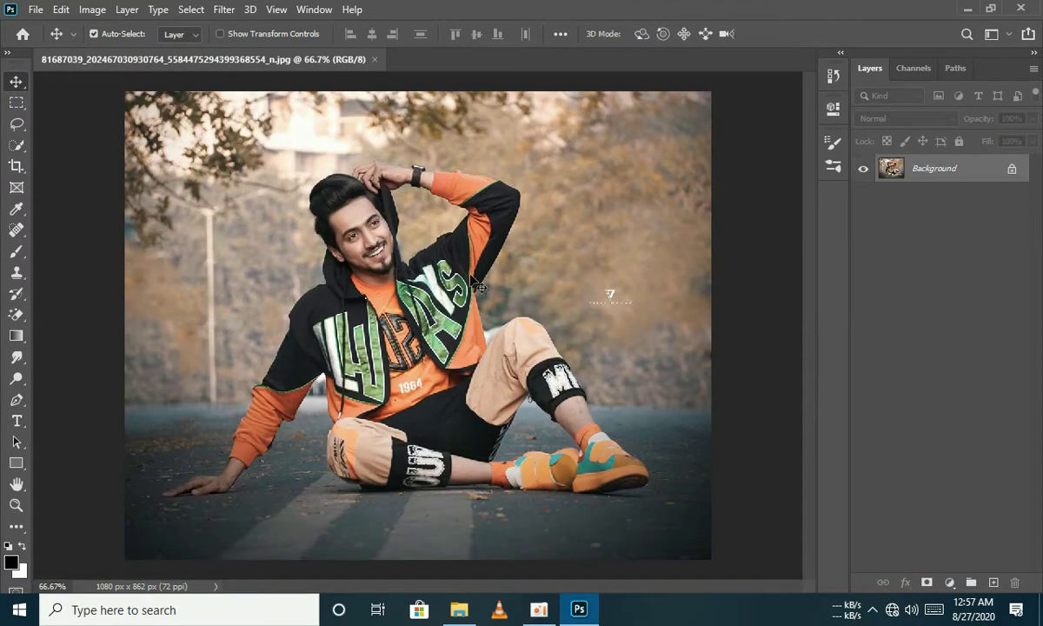
Switch to the Quick Selection tool and roughly select around the man and his left arm
click(17, 146)
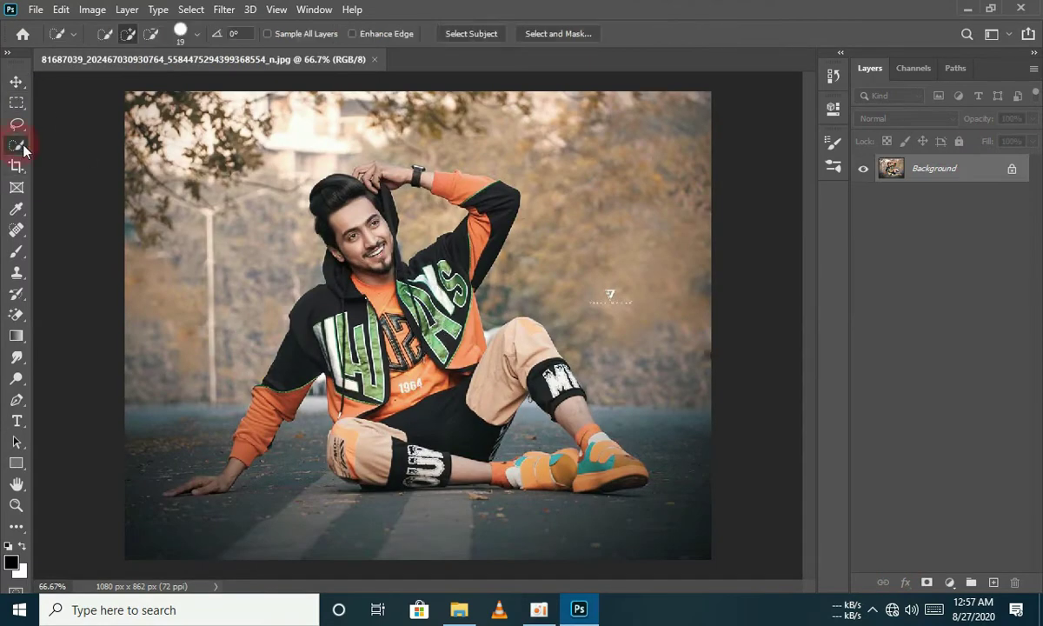
right_click(17, 146)
click(62, 158)
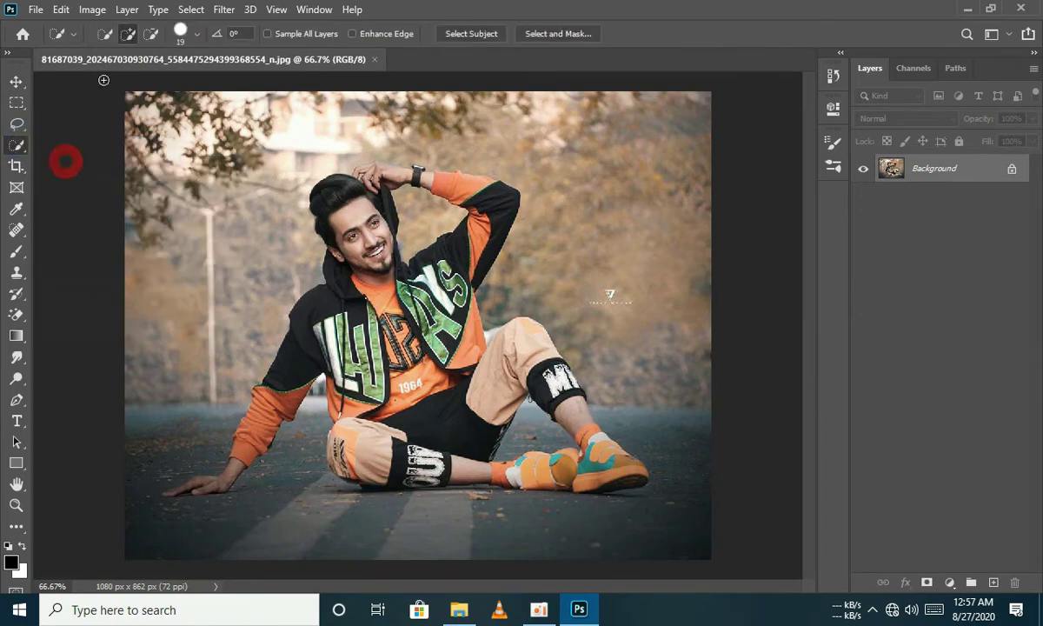
click(196, 33)
mouse_move(635, 148)
mouse_down()
mouse_move(697, 375)
mouse_move(429, 531)
mouse_move(186, 454)
mouse_move(242, 116)
mouse_move(152, 87)
mouse_up()
drag(252, 436, 191, 478)
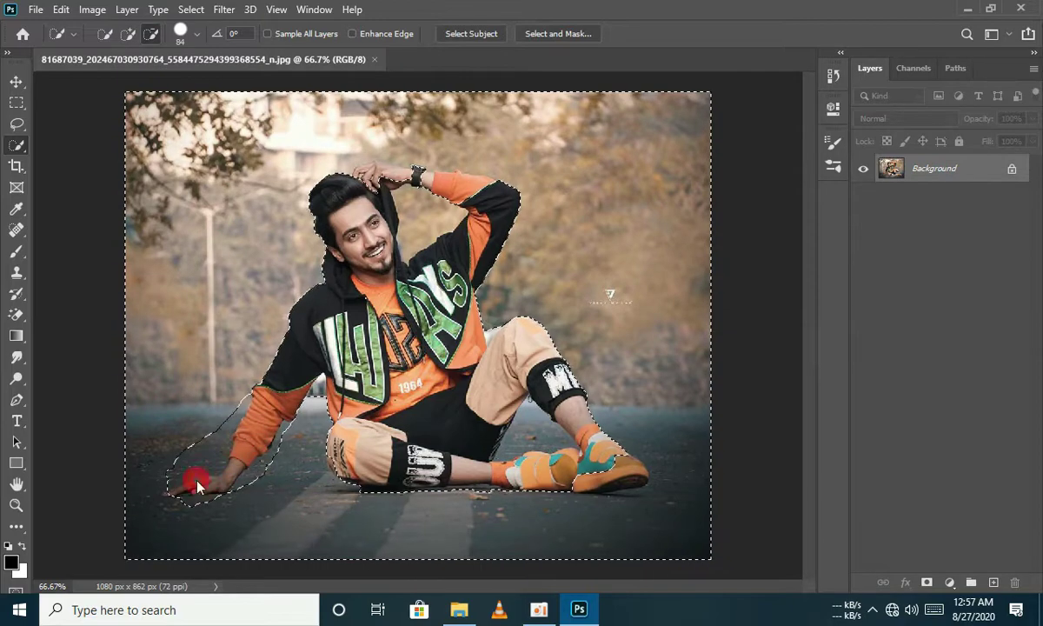
With a smaller brush, zoom in and tighten the edge along the lower arm and hand
click(196, 33)
key(ctrl+plus)
key(ctrl+plus)
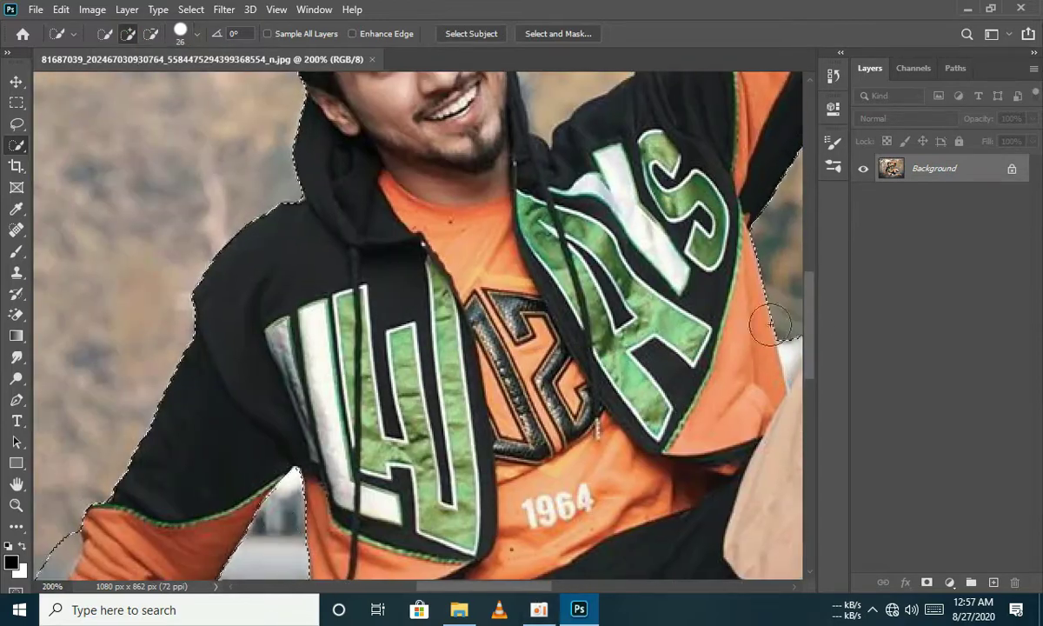
scroll(769, 326, down, 2)
scroll(285, 433, down, 2)
scroll(285, 433, left, 2)
mouse_move(285, 433)
mouse_down()
mouse_move(287, 454)
mouse_move(260, 496)
mouse_move(205, 543)
mouse_up()
scroll(286, 400, down, 2)
scroll(287, 400, left, 2)
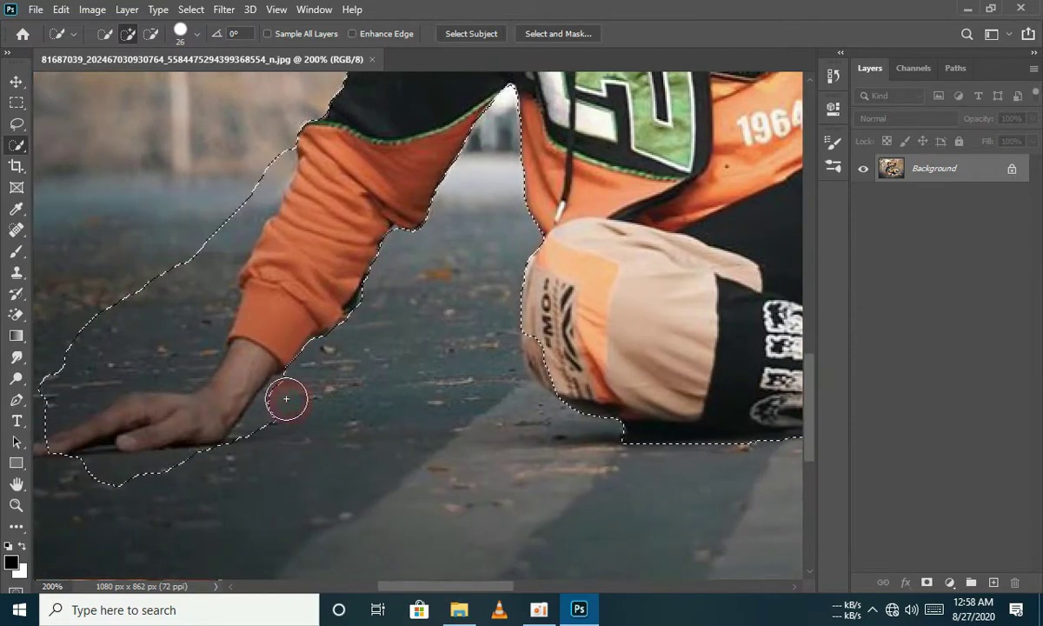
mouse_move(251, 445)
mouse_down()
mouse_move(198, 465)
mouse_move(97, 468)
mouse_move(91, 484)
mouse_up()
Refine the selection edge along the top of the hand, upper arm and trousers
scroll(130, 287, left, 2)
drag(200, 442, 190, 474)
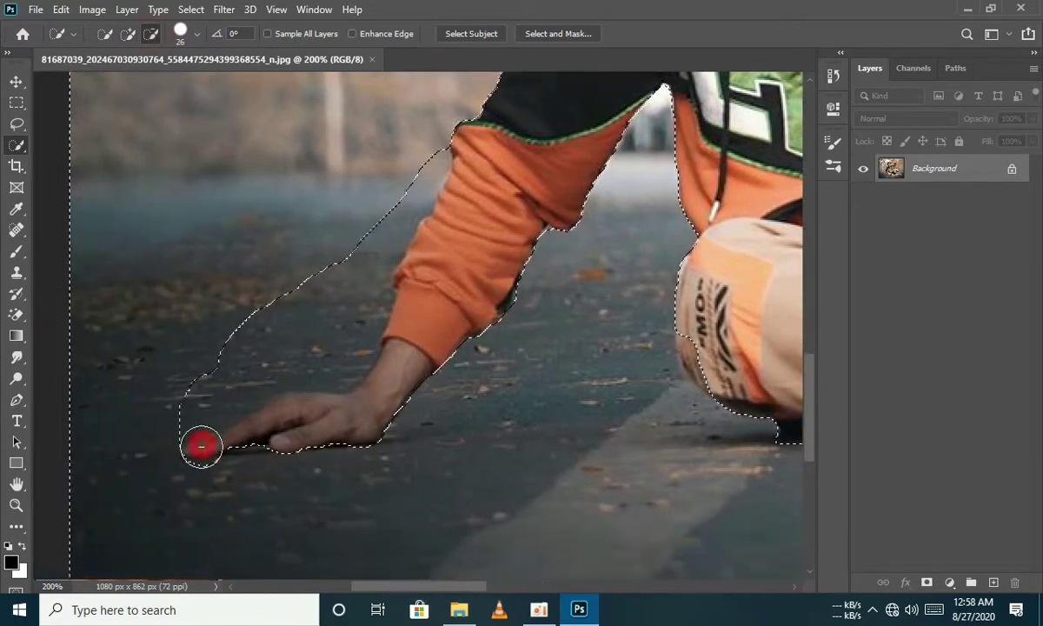
mouse_move(181, 416)
mouse_down()
mouse_move(293, 365)
mouse_move(339, 368)
mouse_move(374, 295)
mouse_move(228, 354)
mouse_up()
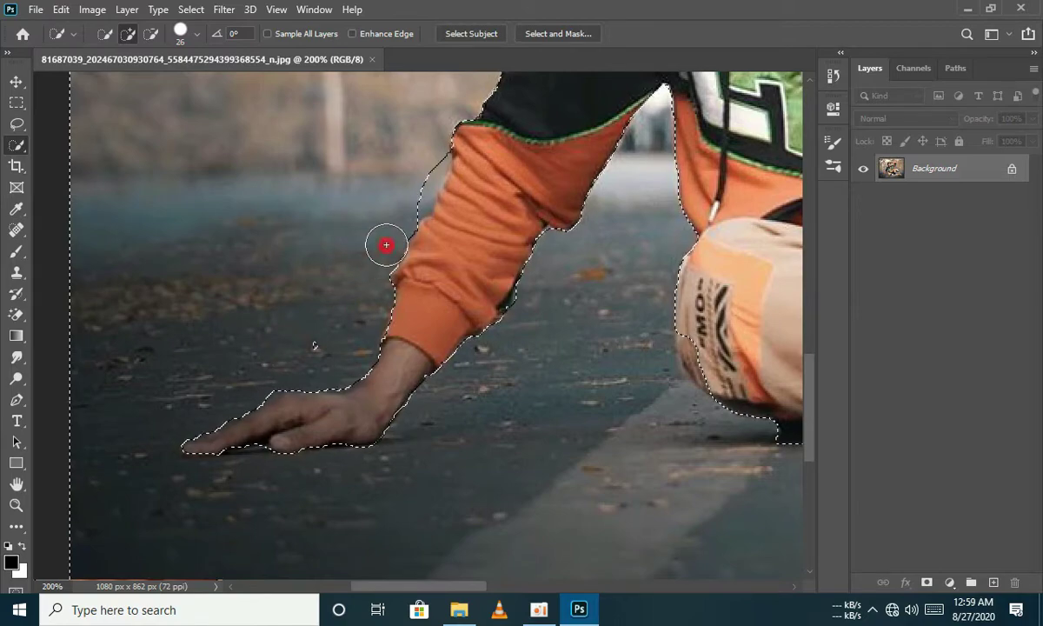
drag(386, 248, 422, 167)
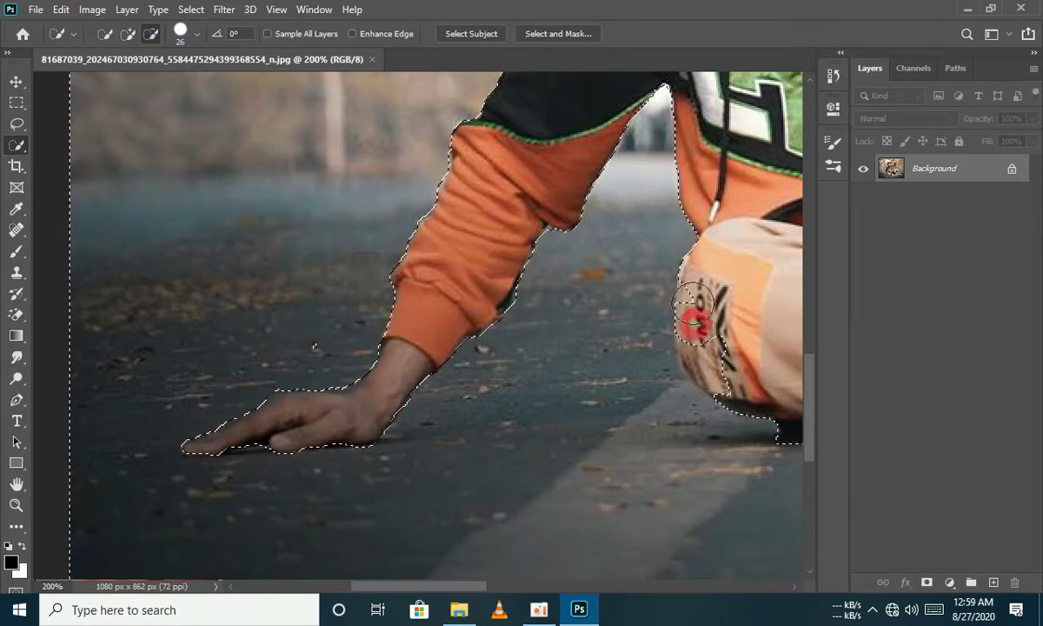
drag(687, 295, 719, 333)
Subtract around the raised hand and watch, then add back along the raised arm's edge
scroll(756, 322, up, 5)
scroll(775, 314, down, 1)
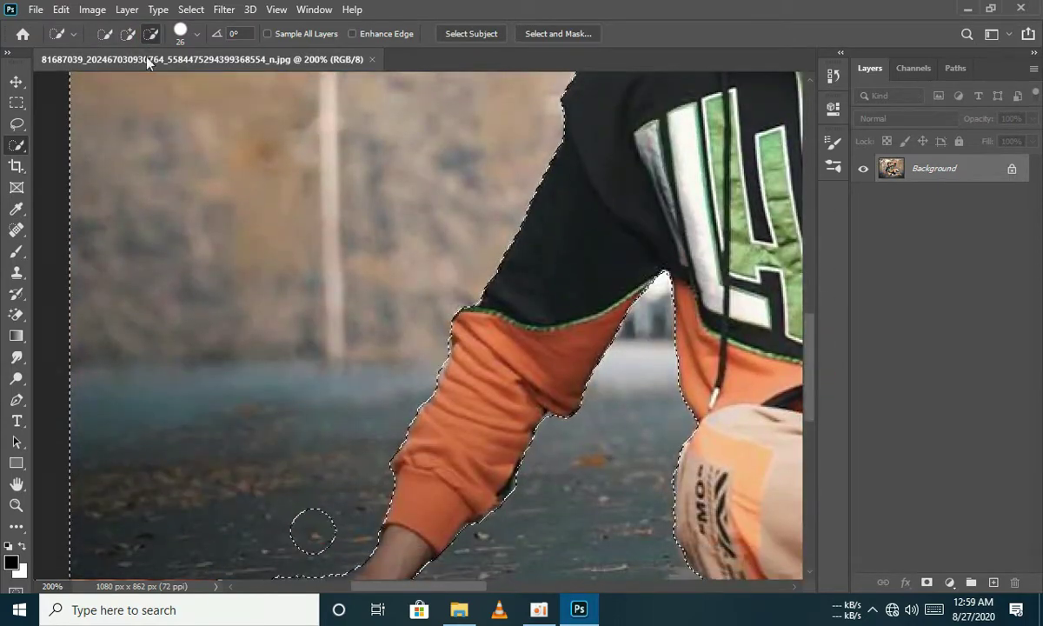
scroll(810, 400, up, 3)
scroll(810, 382, up, 3)
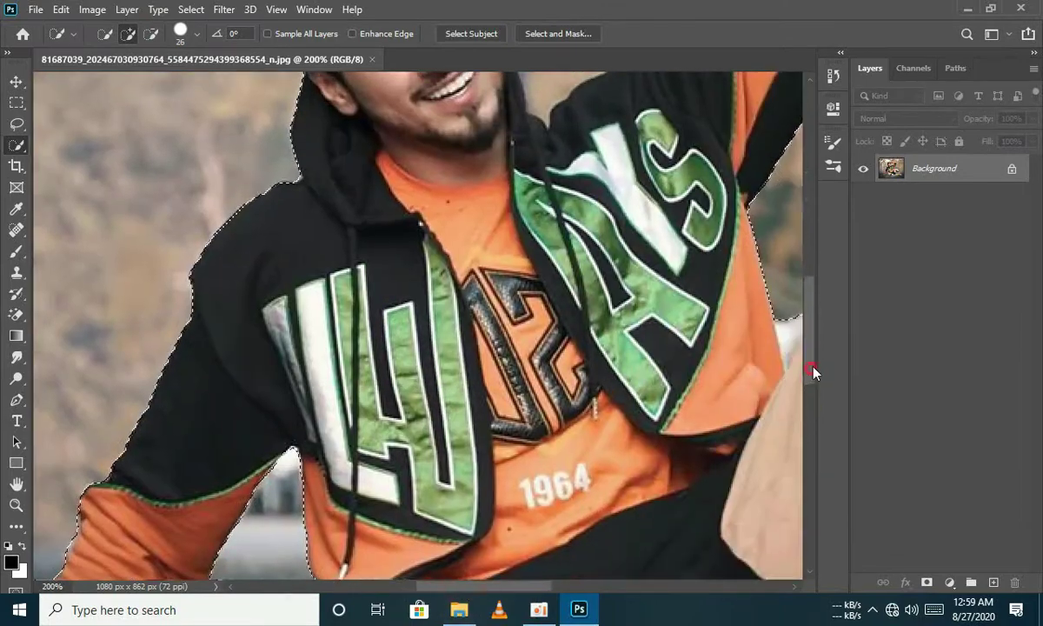
scroll(812, 368, up, 3)
click(152, 35)
mouse_move(417, 172)
mouse_down()
mouse_move(577, 180)
mouse_move(454, 179)
mouse_move(710, 233)
mouse_up()
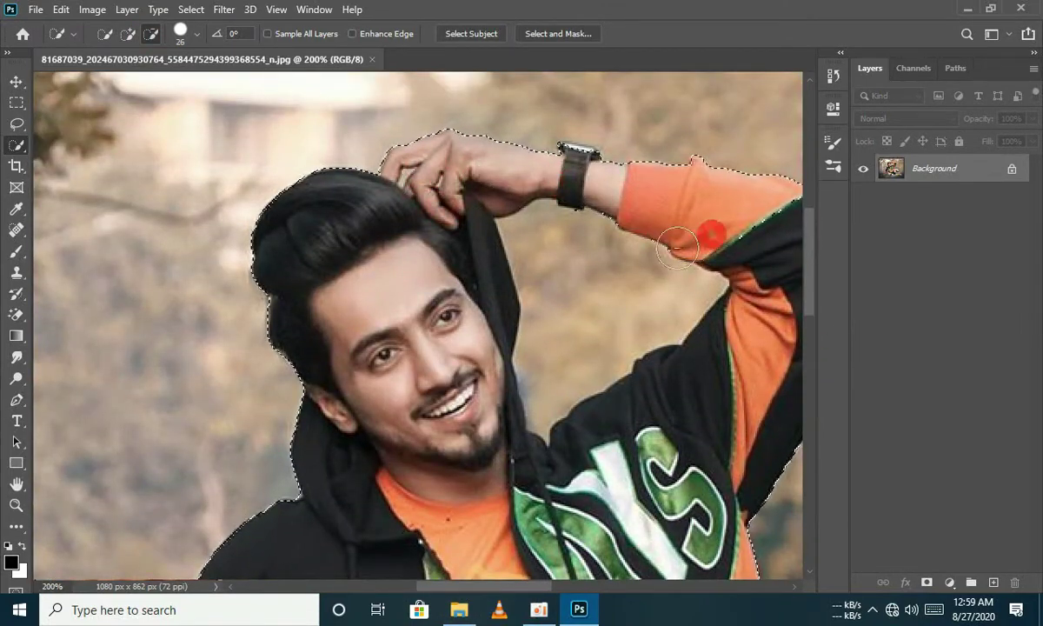
click(128, 33)
click(573, 303)
drag(573, 304, 654, 275)
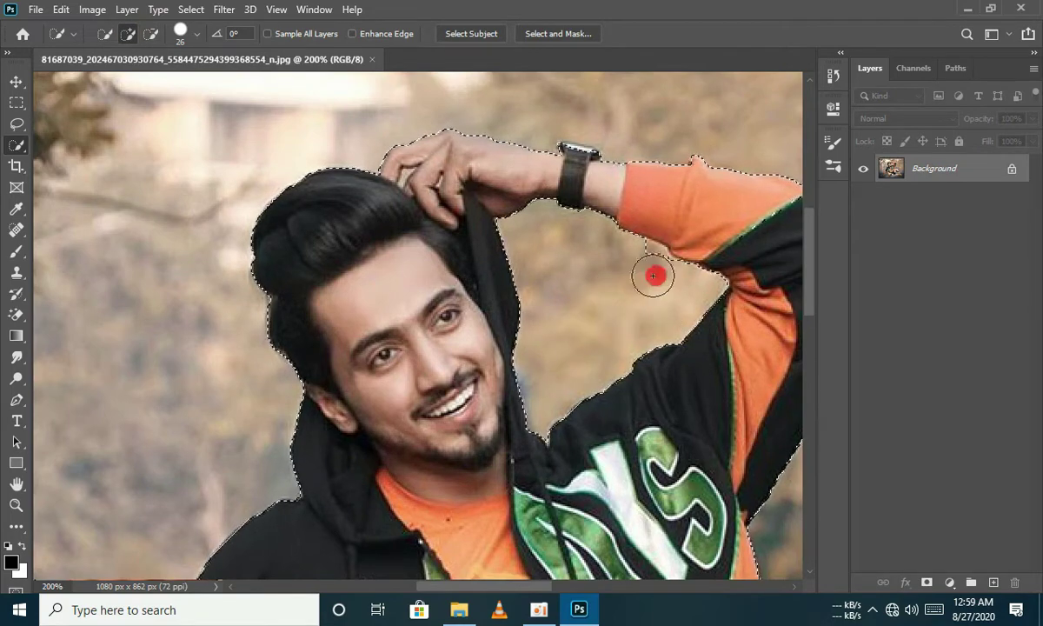
scroll(418, 321, right, 5)
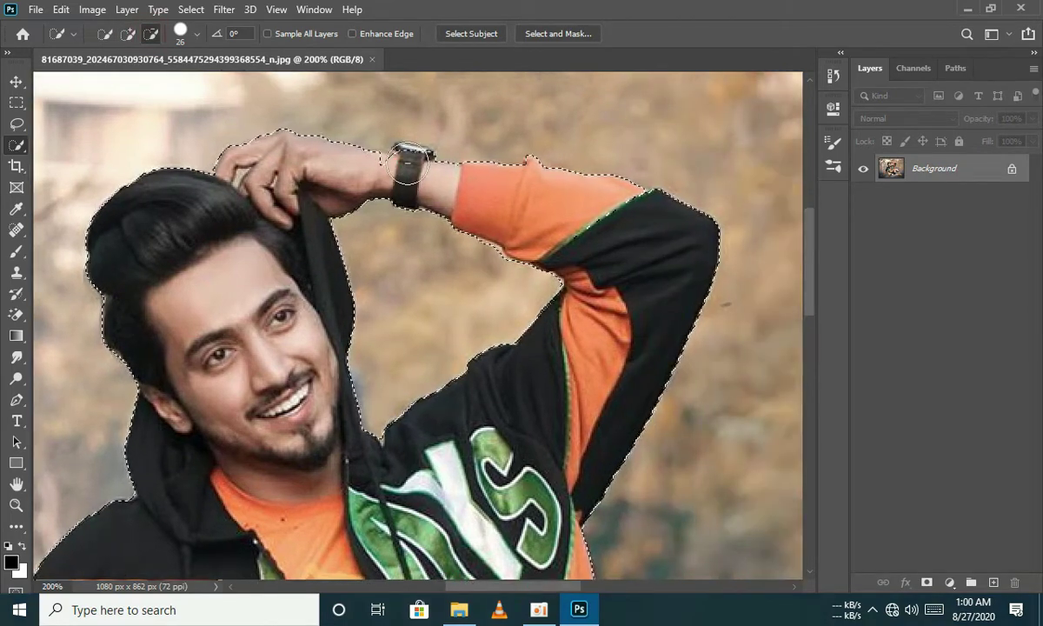
scroll(811, 343, down, 7)
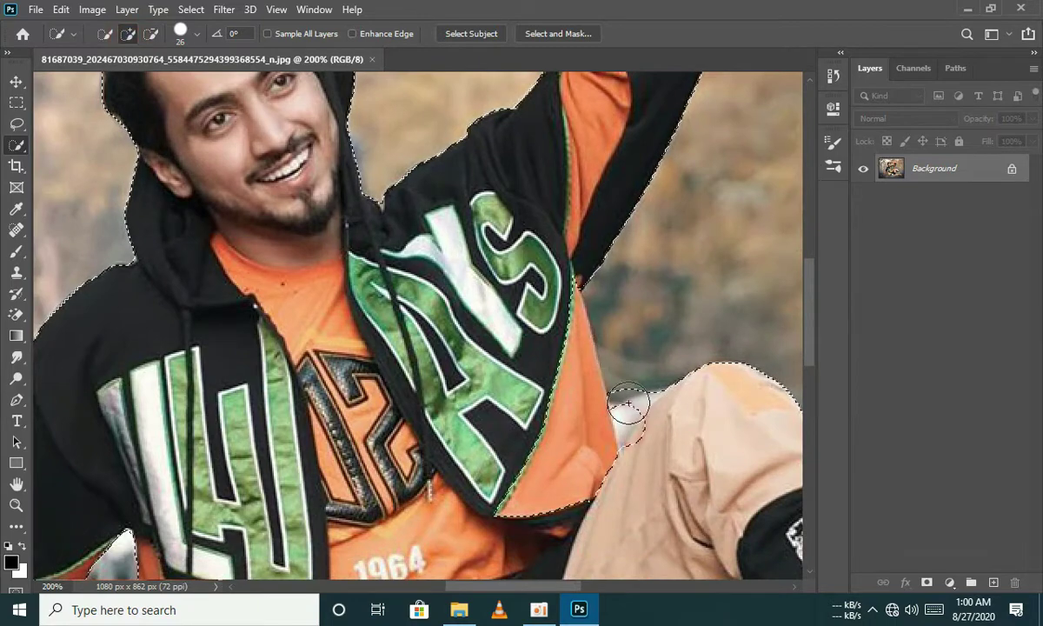
Step back in History and repaint the jacket and knee edge with an 18 px brush
click(833, 75)
click(698, 104)
click(180, 33)
drag(152, 77, 138, 77)
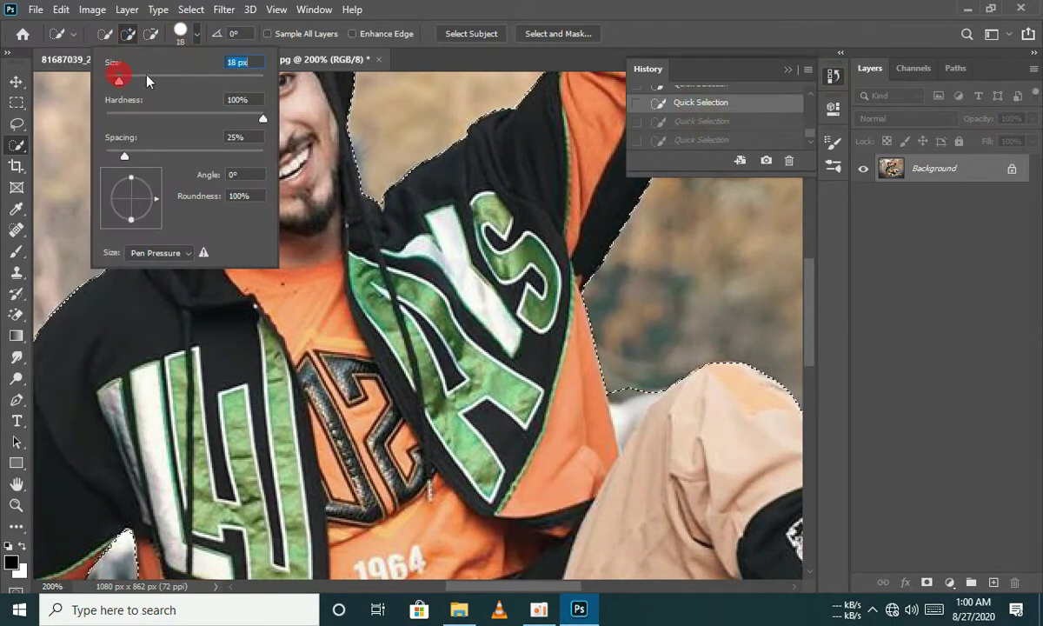
mouse_move(578, 217)
mouse_down()
mouse_move(624, 412)
mouse_move(511, 365)
mouse_move(596, 399)
mouse_up()
Subtract the road beside the calf and shoe using a 39 px brush, then zoom out
key(ctrl+minus)
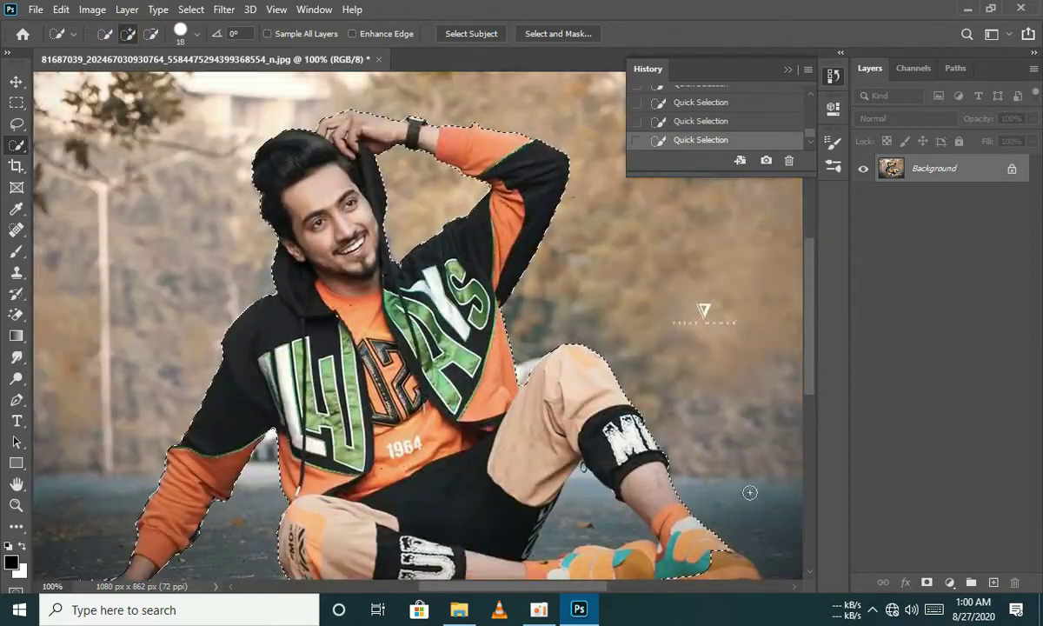
scroll(788, 391, down, 1)
key(alt)
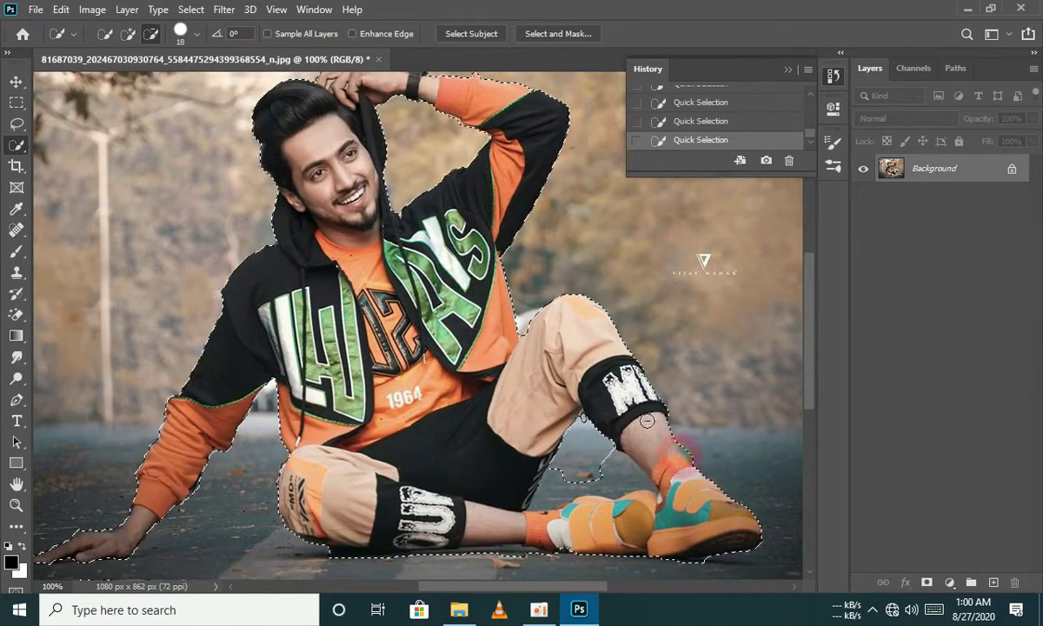
click(180, 33)
drag(109, 79, 124, 79)
click(535, 567)
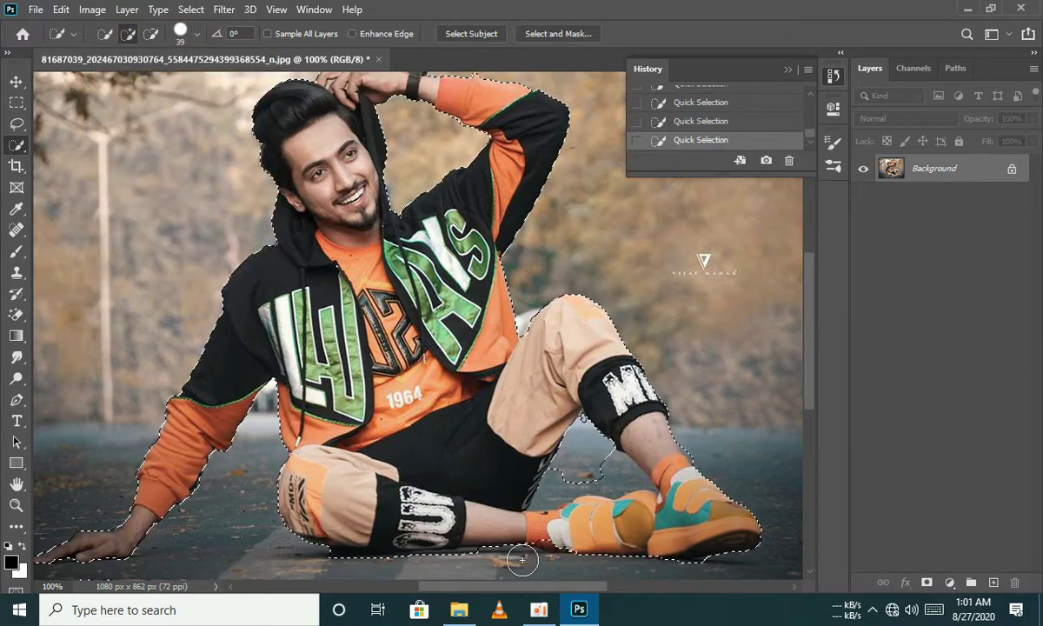
click(150, 33)
drag(374, 500, 475, 521)
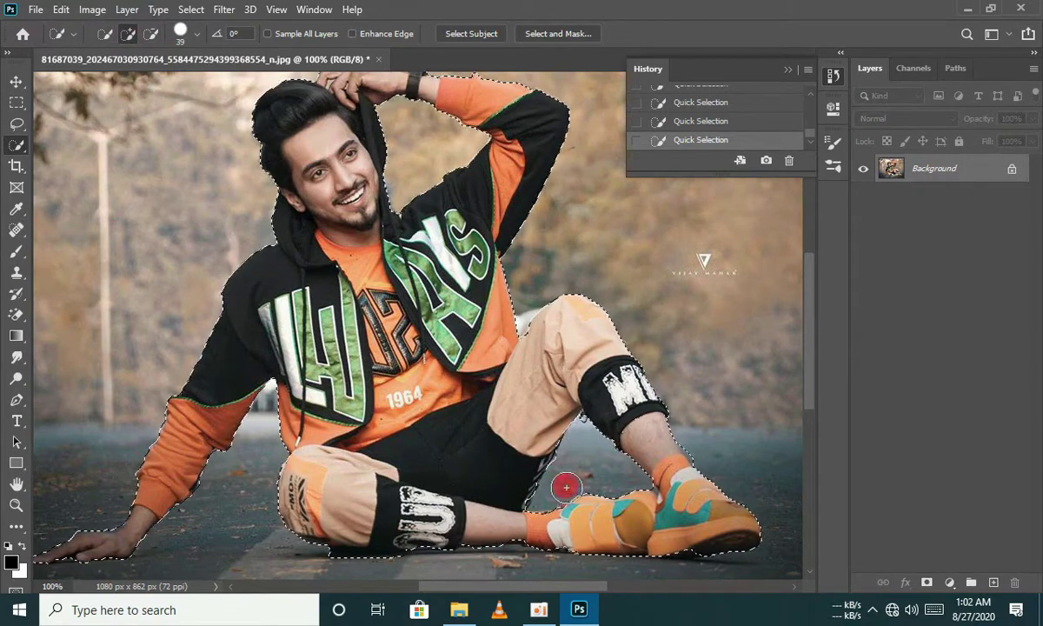
key(ctrl+minus)
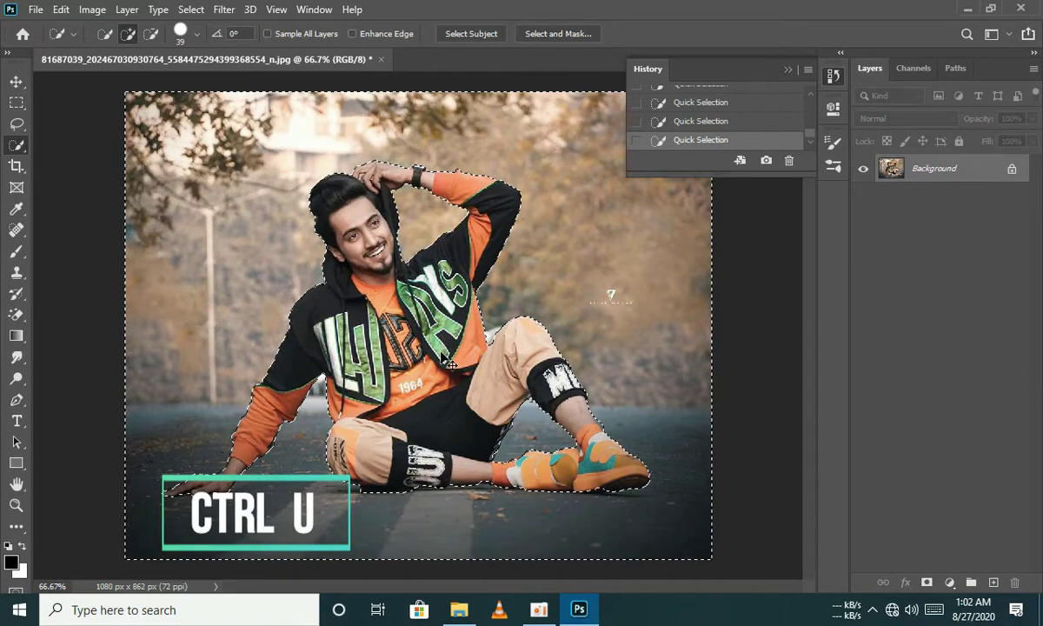
Apply Hue/Saturation with Hue -29 and Saturation +56 to the background
key(ctrl+u)
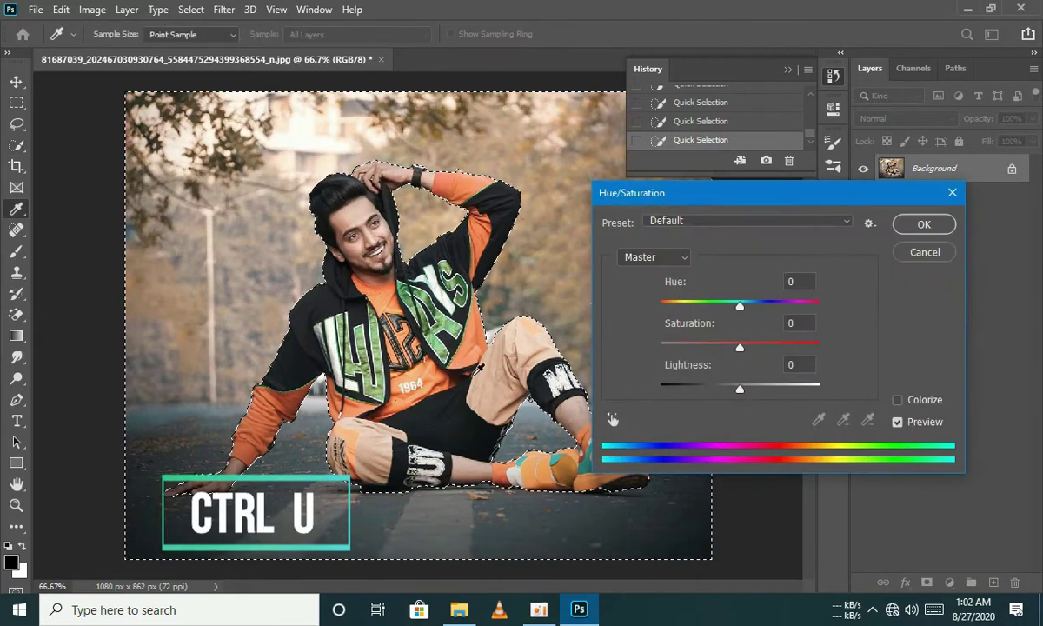
drag(740, 306, 773, 306)
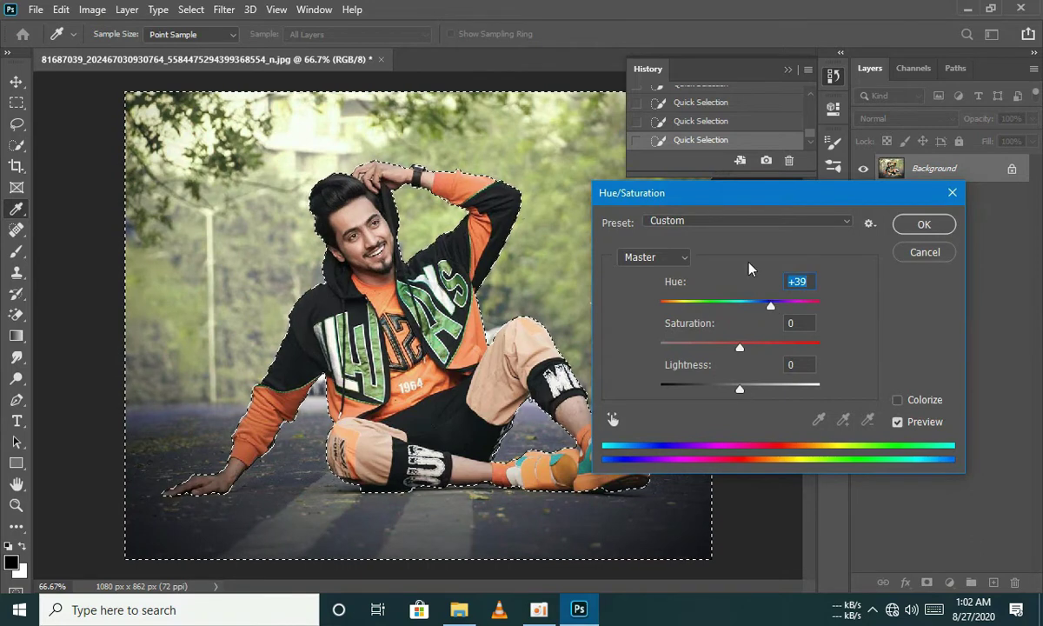
drag(670, 193, 744, 196)
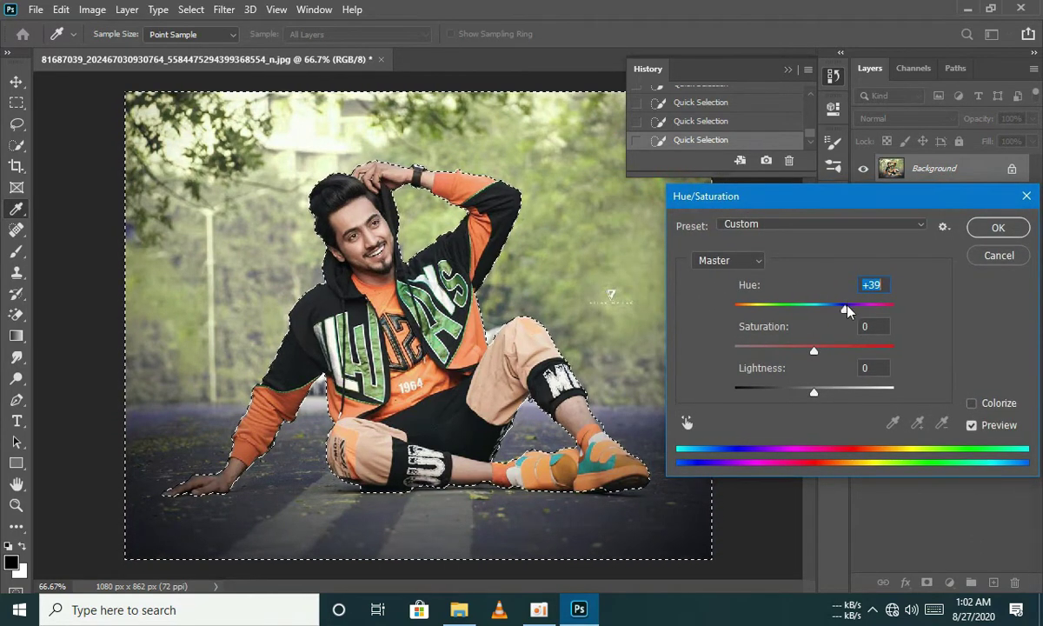
mouse_move(845, 308)
mouse_down()
mouse_move(872, 310)
mouse_move(732, 301)
mouse_move(904, 318)
mouse_move(879, 309)
mouse_up()
mouse_move(814, 350)
mouse_down()
mouse_move(874, 351)
mouse_move(859, 351)
mouse_up()
drag(879, 310, 793, 319)
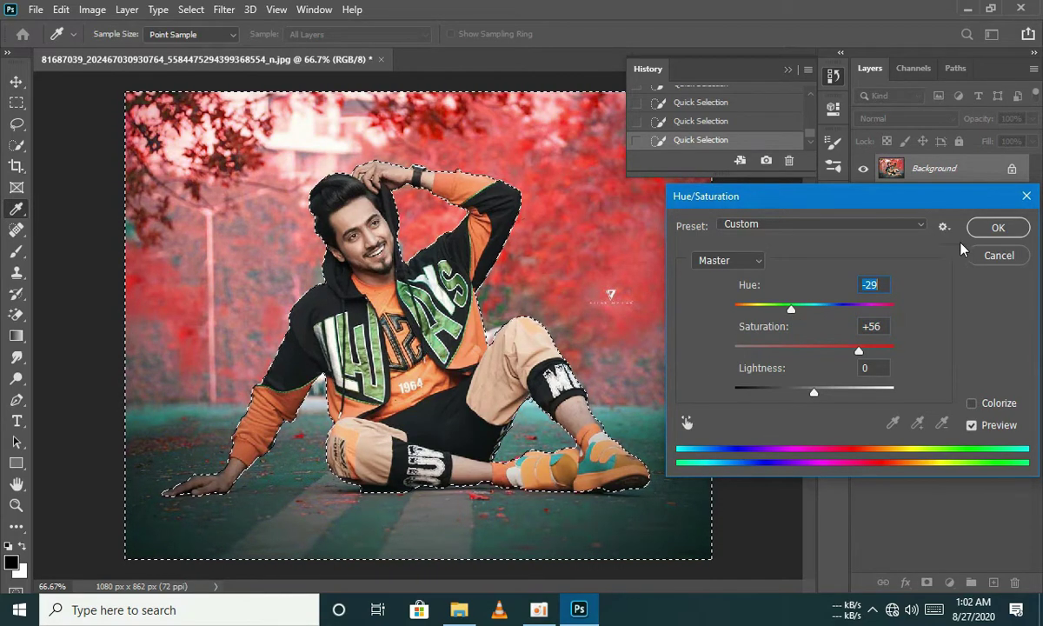
click(998, 227)
Collapse History, set the brush size to 5000 and clear the remaining selection
click(788, 70)
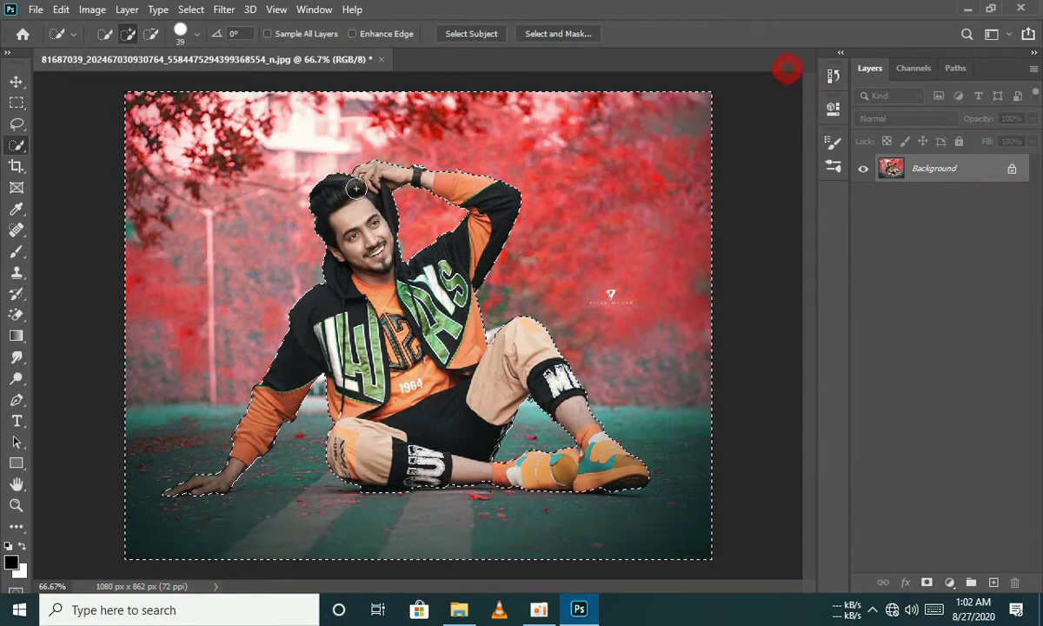
click(182, 31)
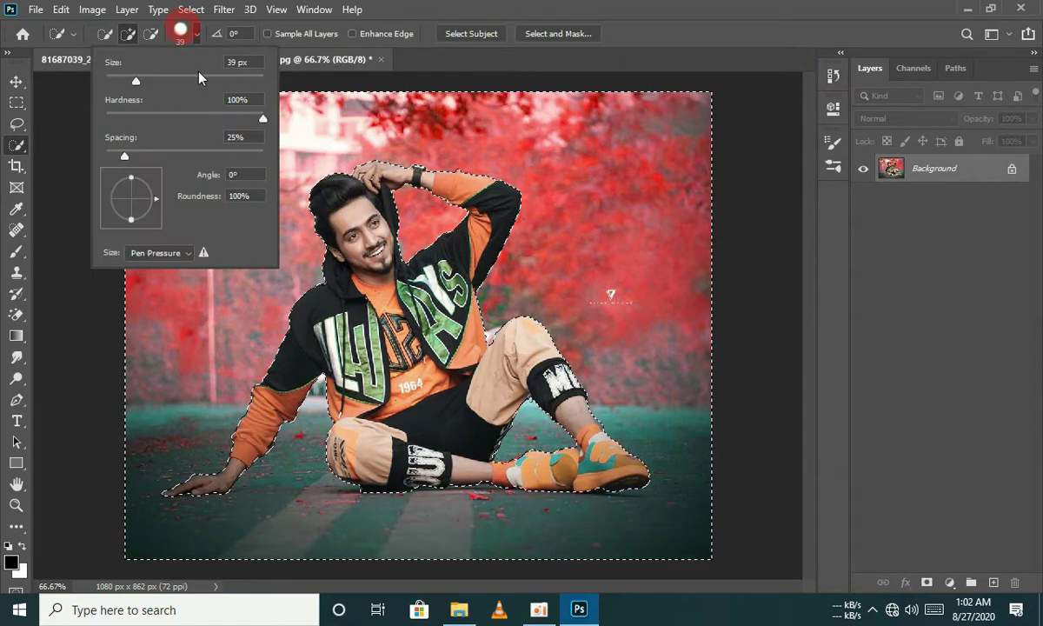
click(529, 251)
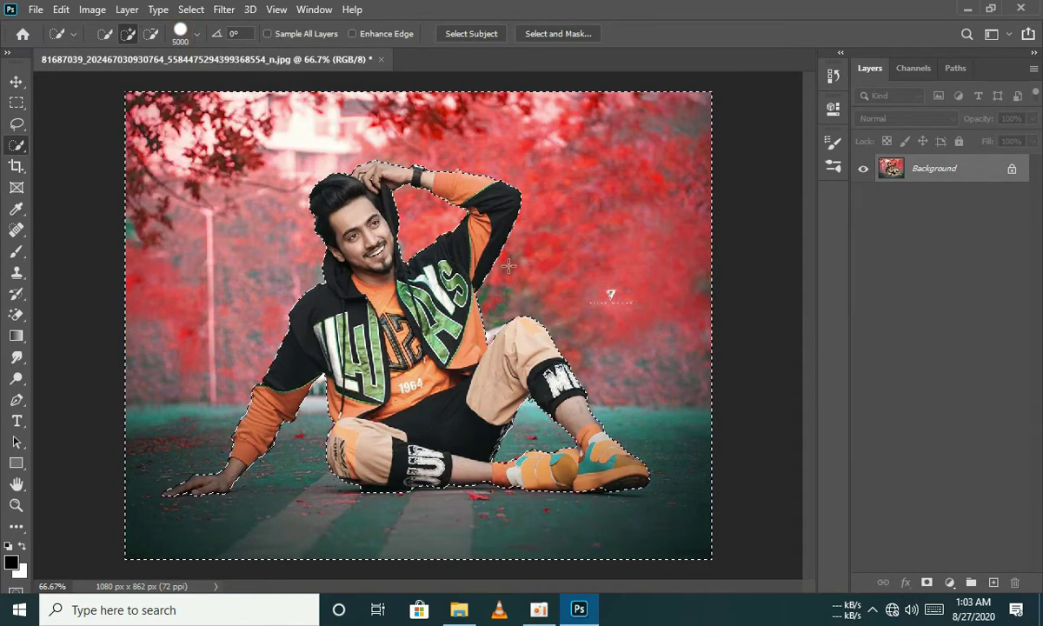
click(509, 265)
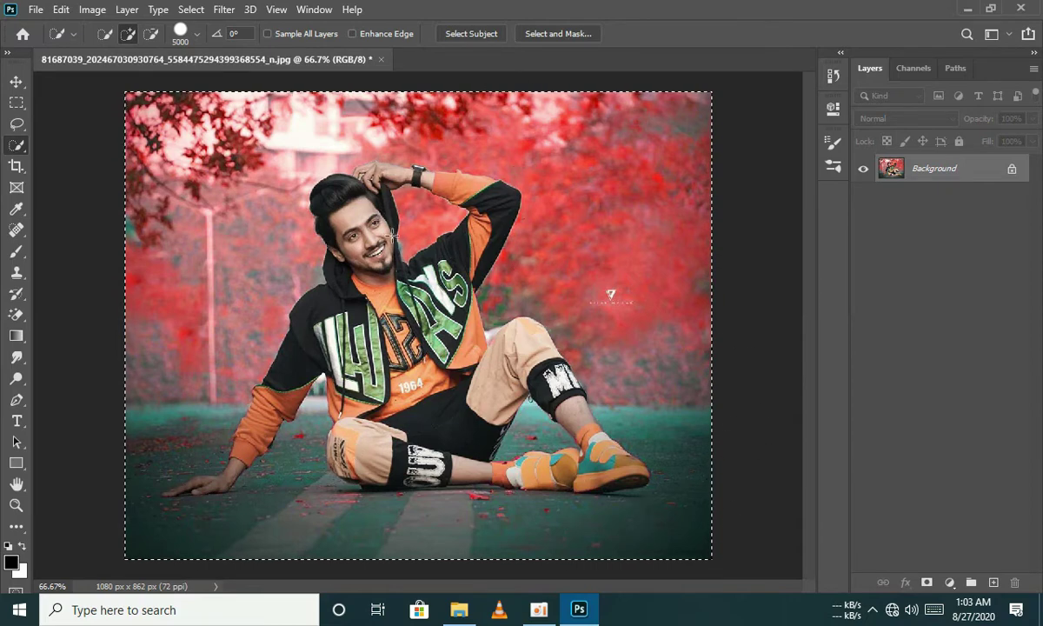
click(150, 33)
click(139, 270)
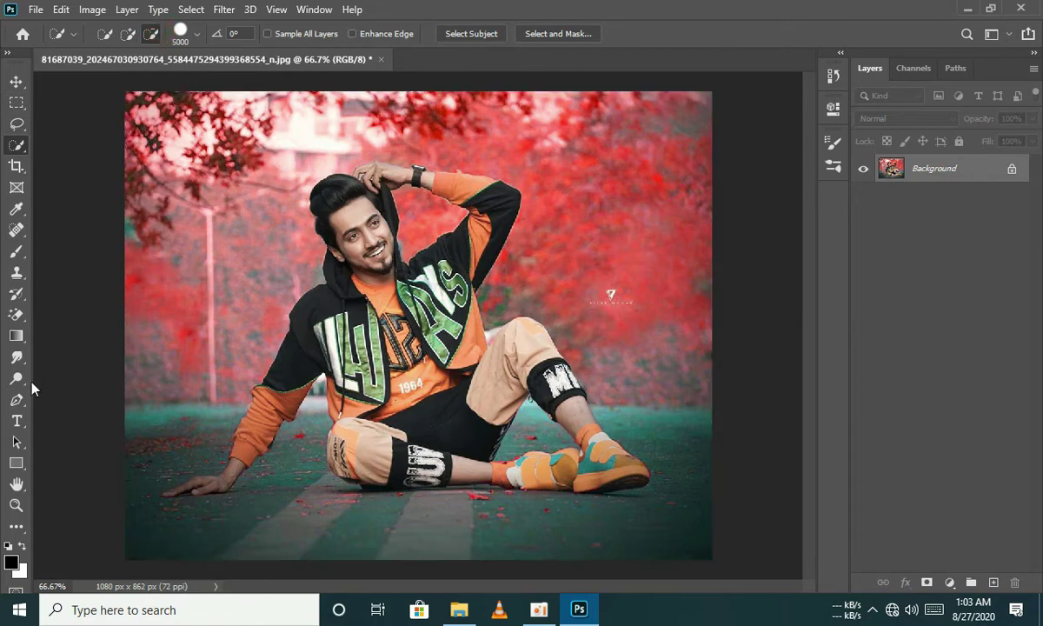
Lighten the photo with one broad 2165 px midtone Dodge stroke at 50% exposure
click(11, 359)
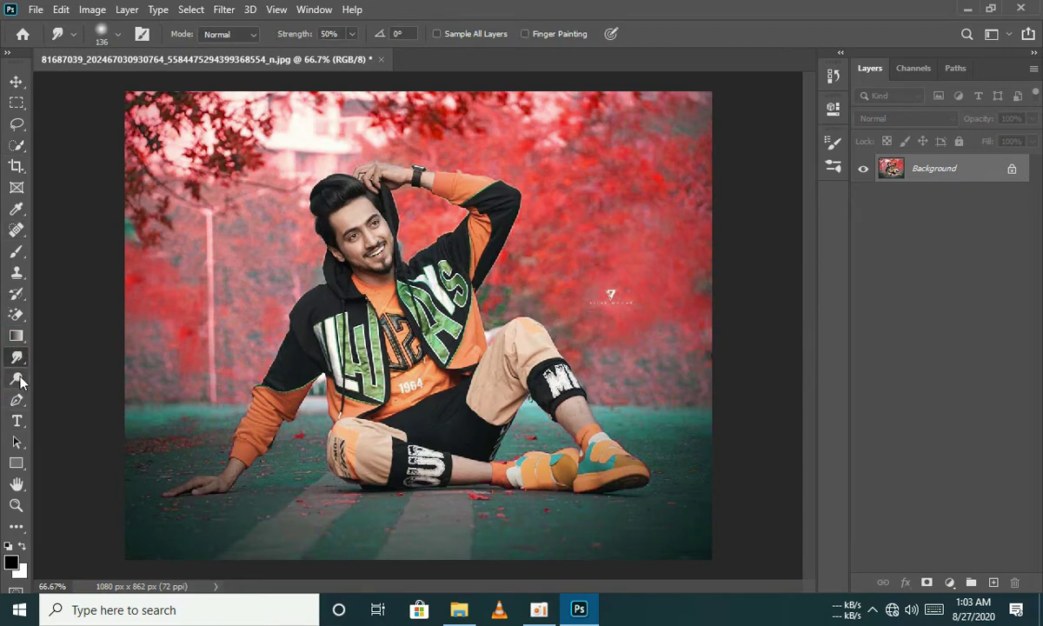
click(17, 379)
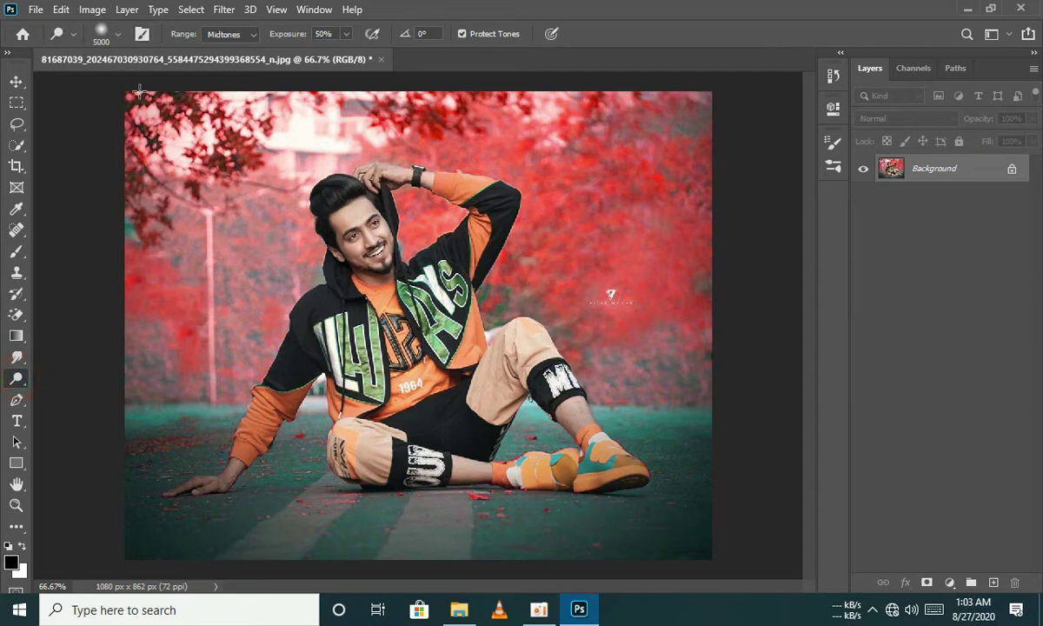
click(119, 35)
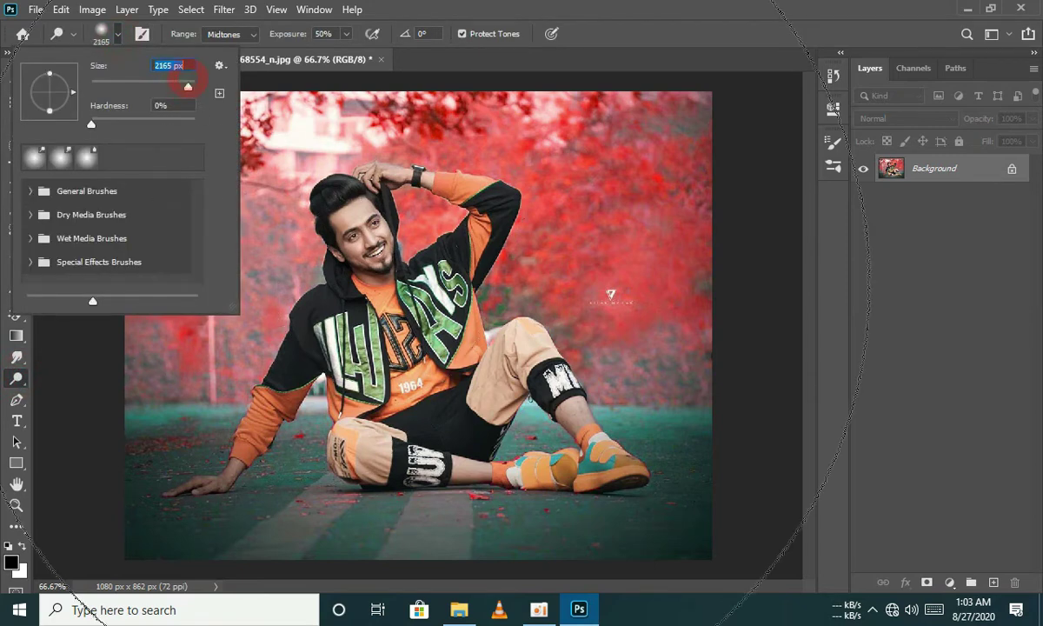
key(Return)
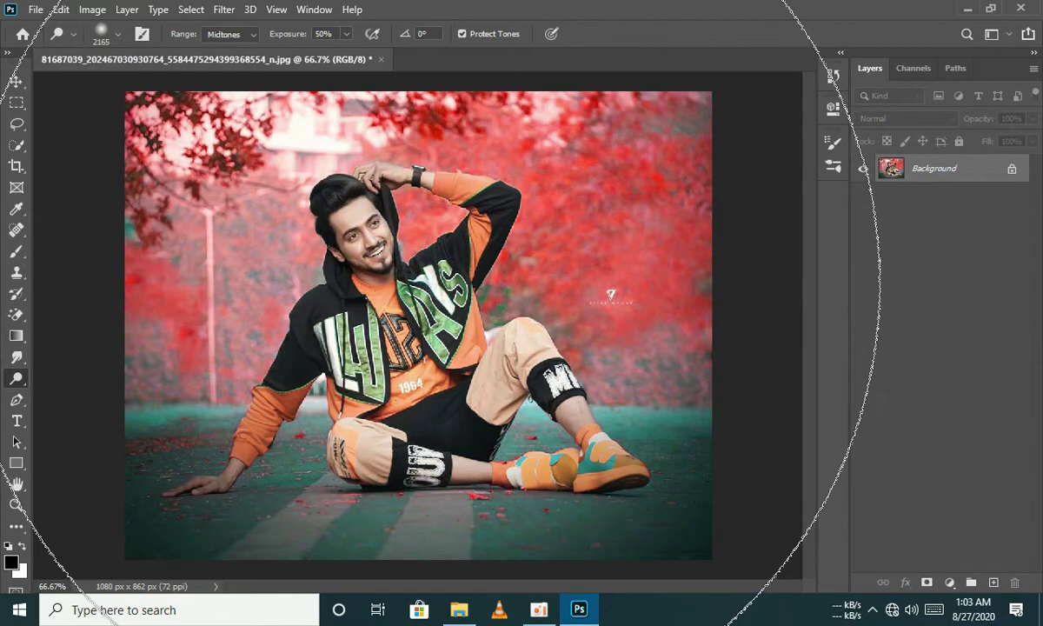
click(420, 283)
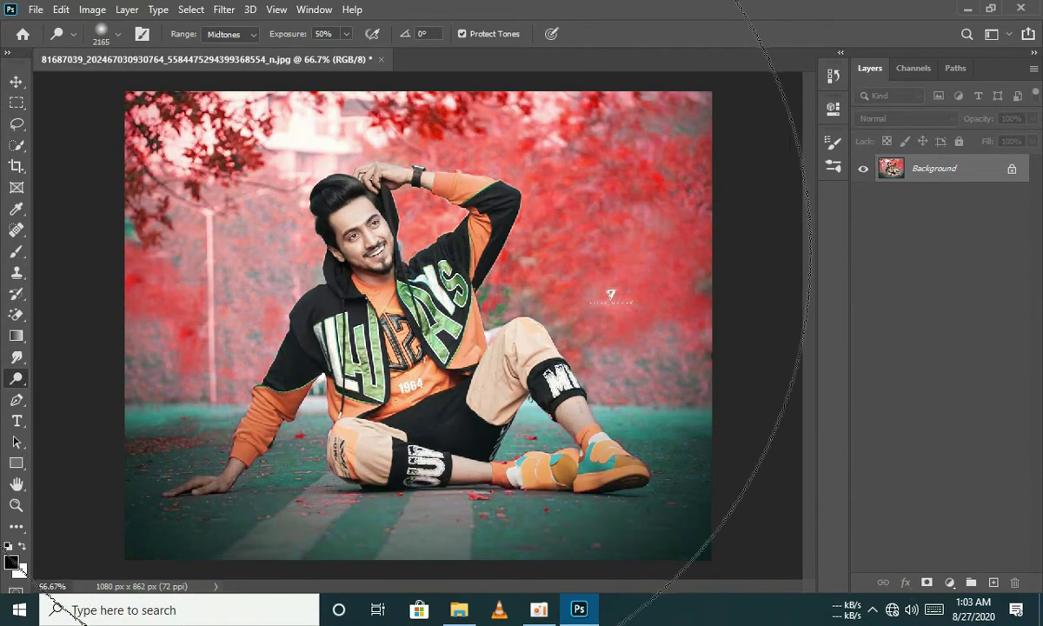
click(17, 82)
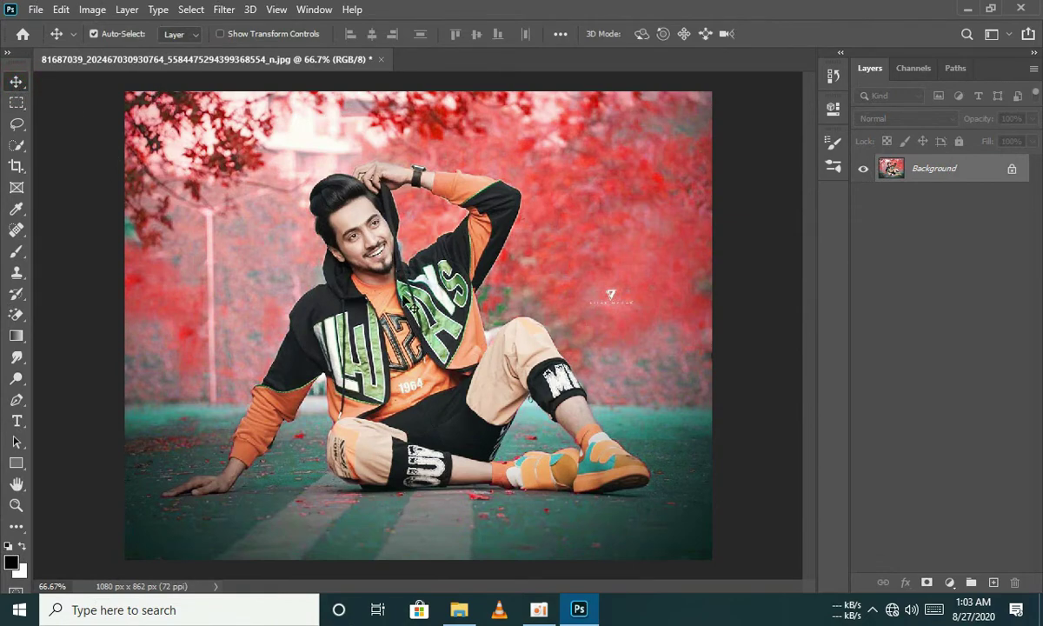
Start Save As on this computer and name the file 'Picture Background changes'
click(42, 11)
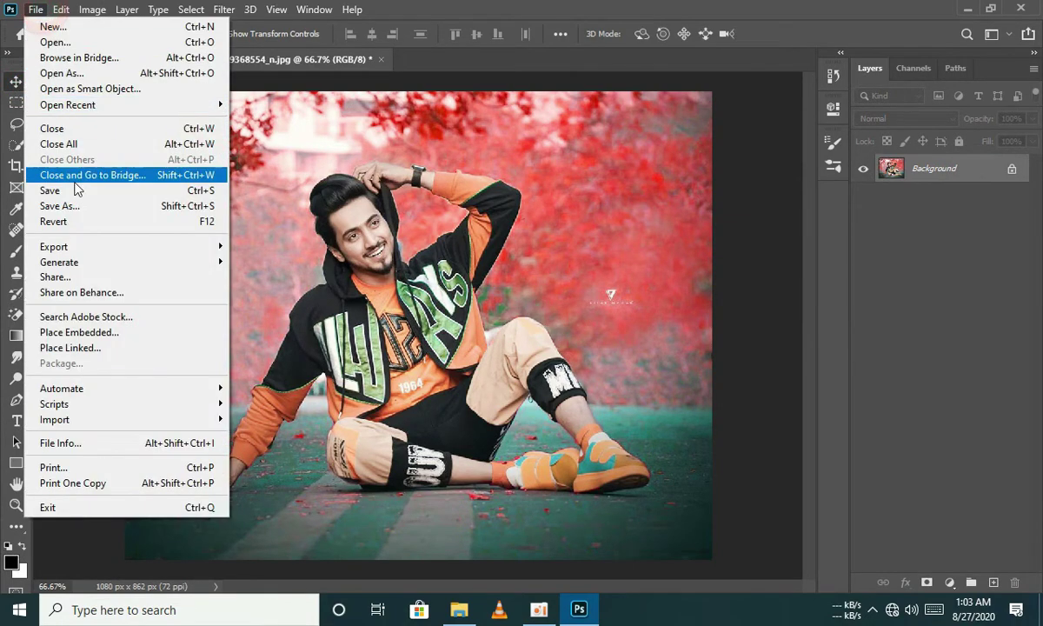
click(108, 206)
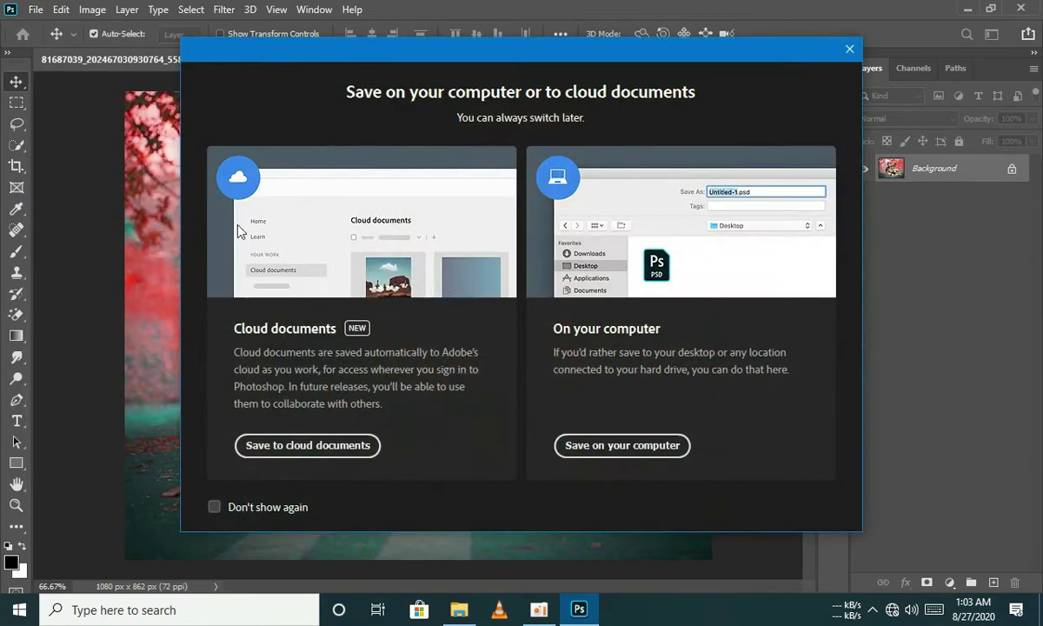
click(581, 445)
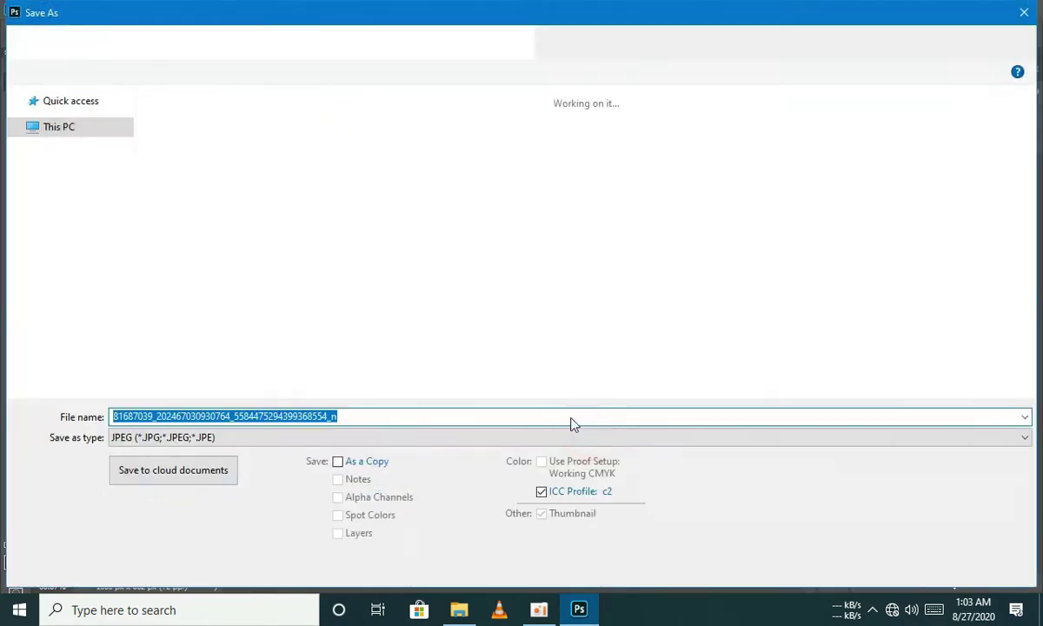
click(450, 419)
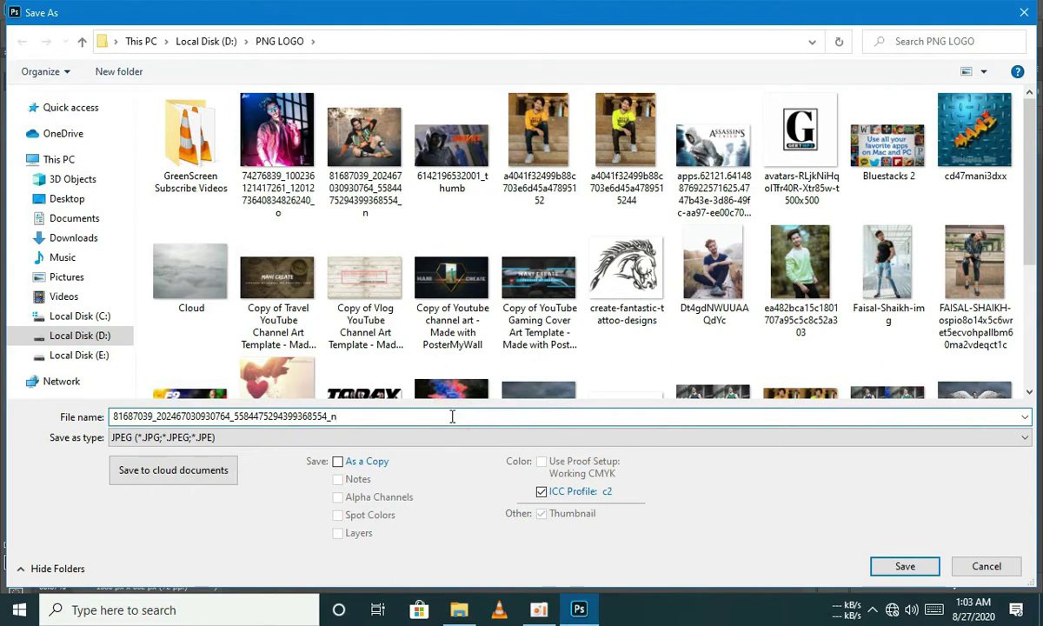
key(BackSpace)
key(BackSpace)
key(BackSpace)
key(BackSpace)
key(BackSpace)
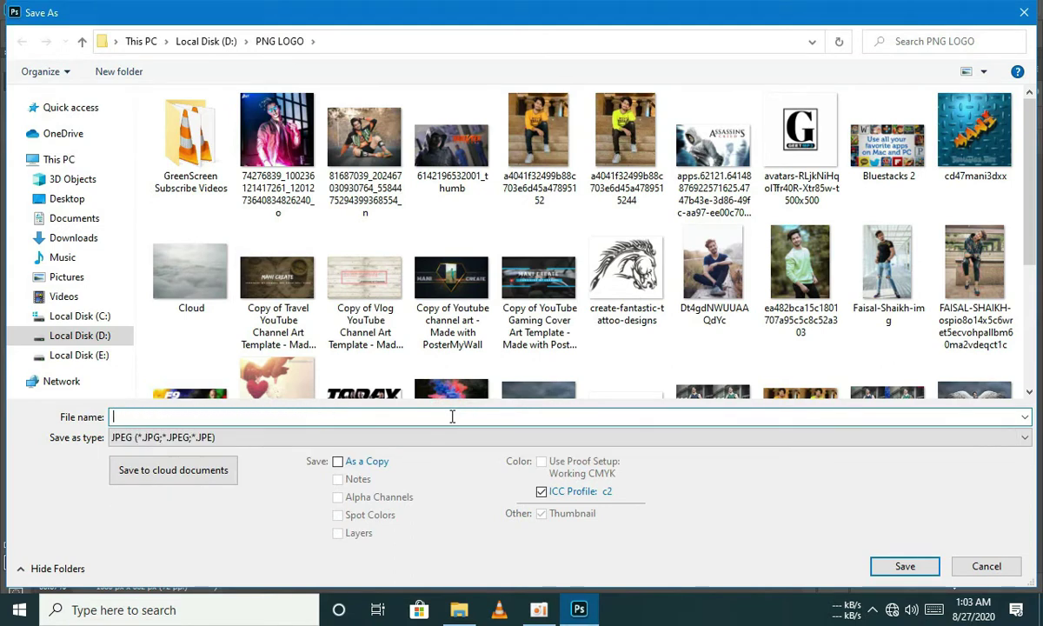
text(Picture Background changes)
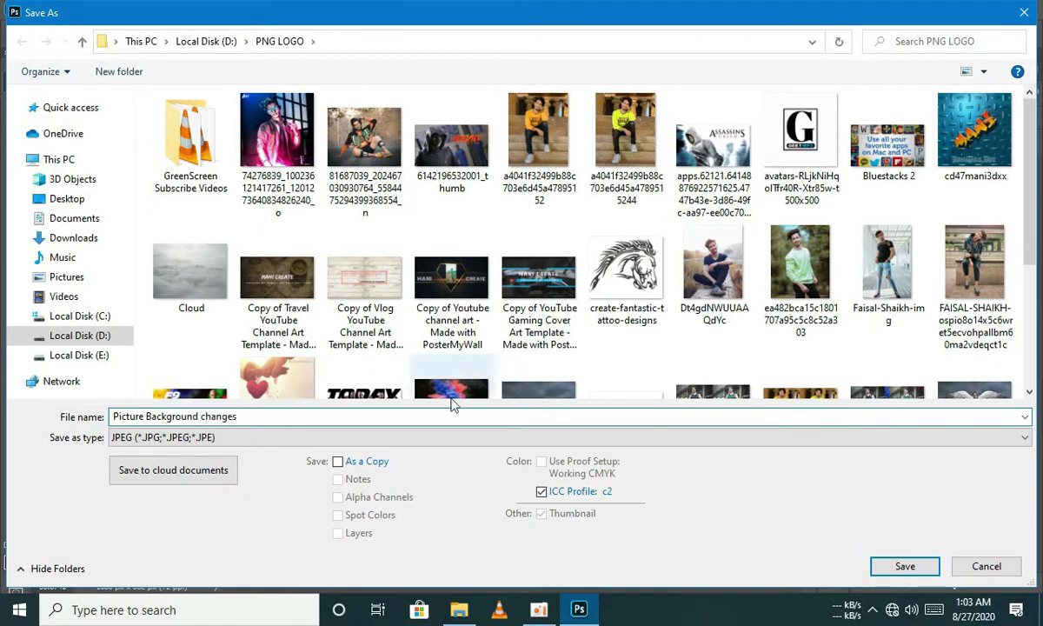
Keep JPEG format and save it at maximum quality 12
click(277, 437)
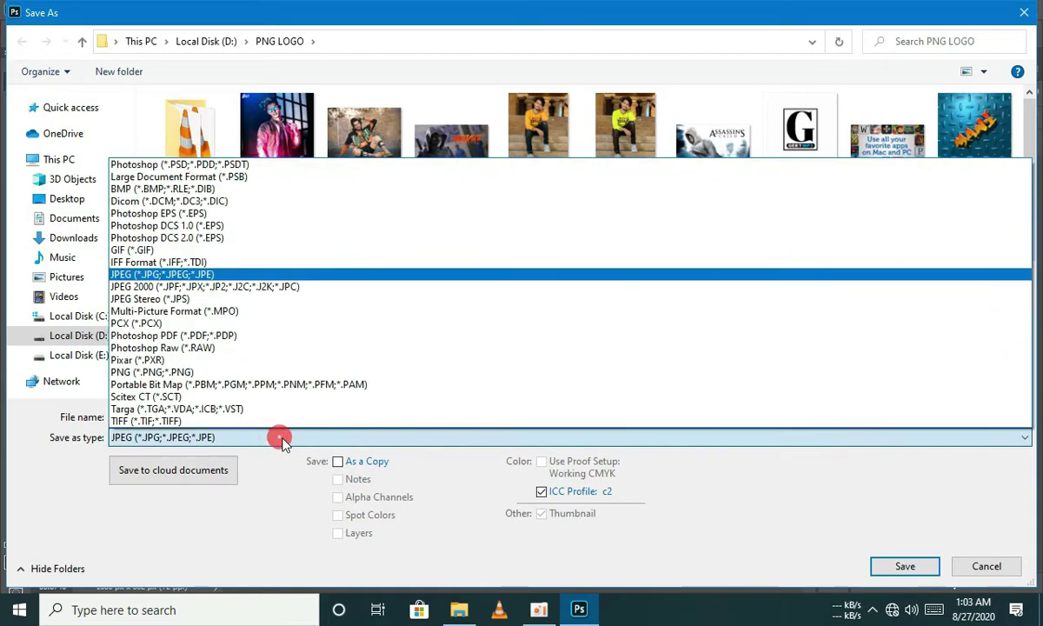
click(235, 273)
click(907, 574)
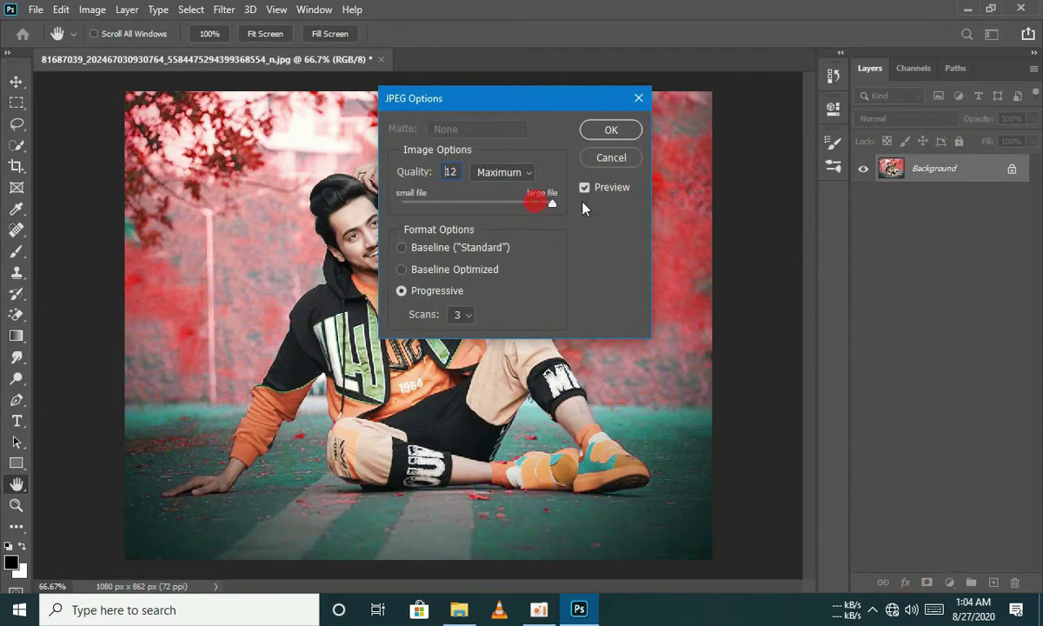
click(616, 134)
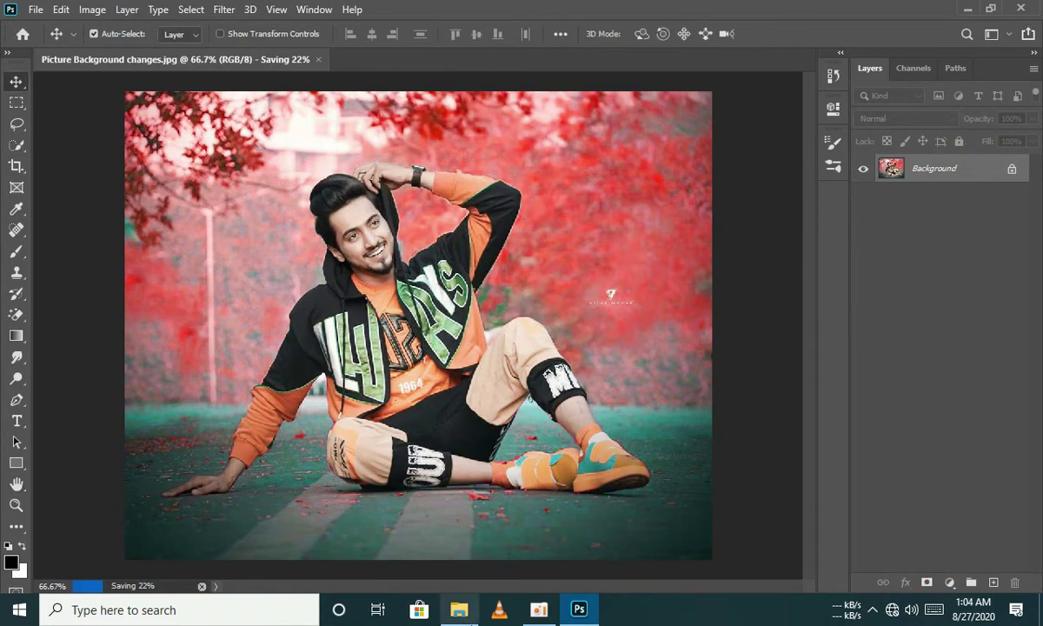
click(460, 609)
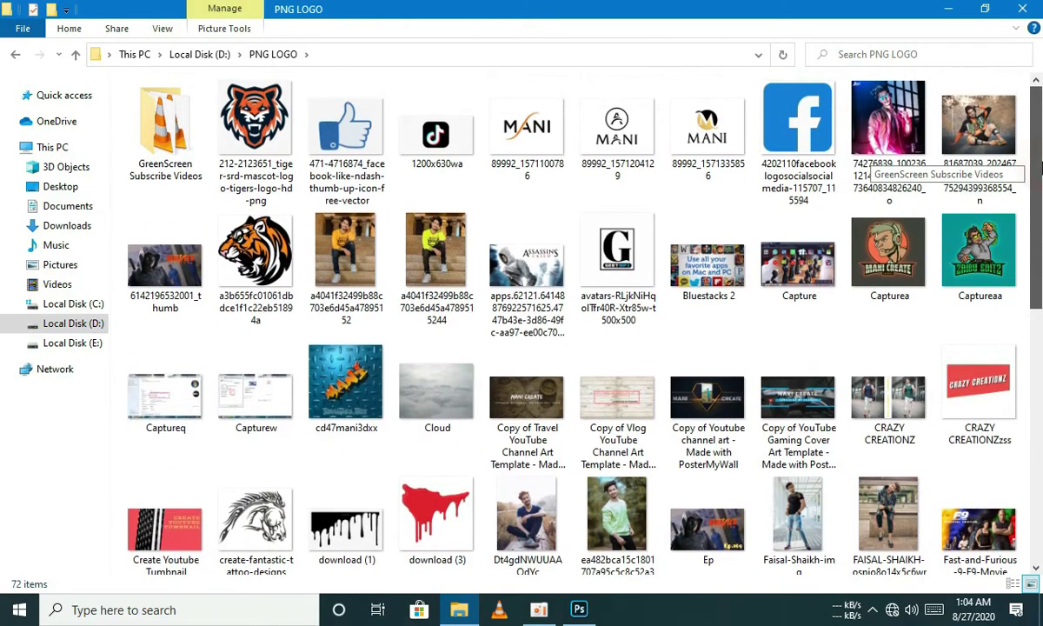
Open the original portrait in Photos, shrink its window, and scroll the PNG LOGO list
click(974, 131)
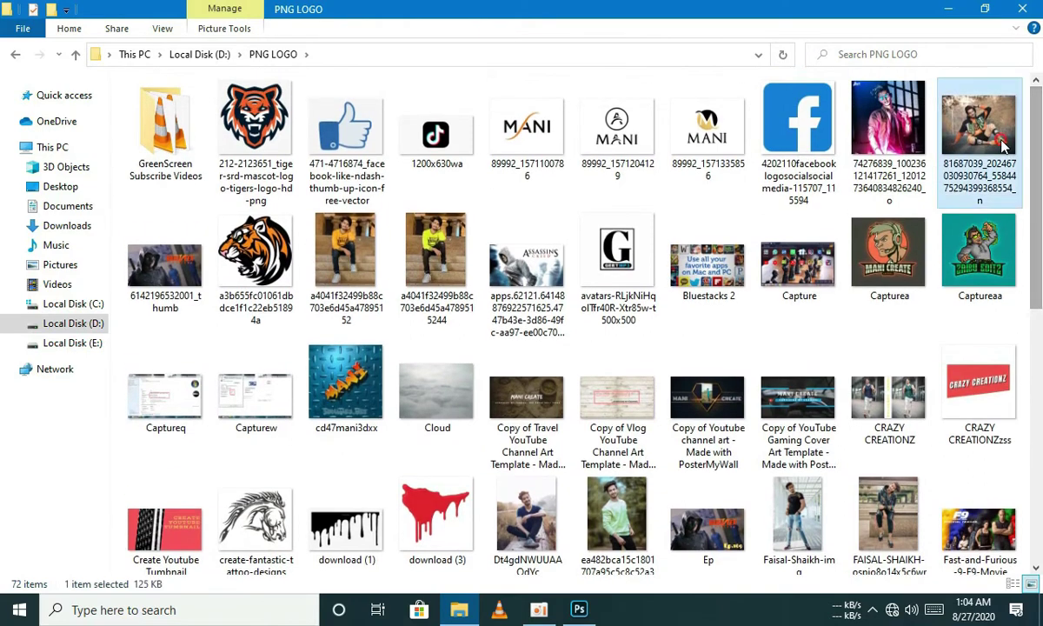
double_click(860, 105)
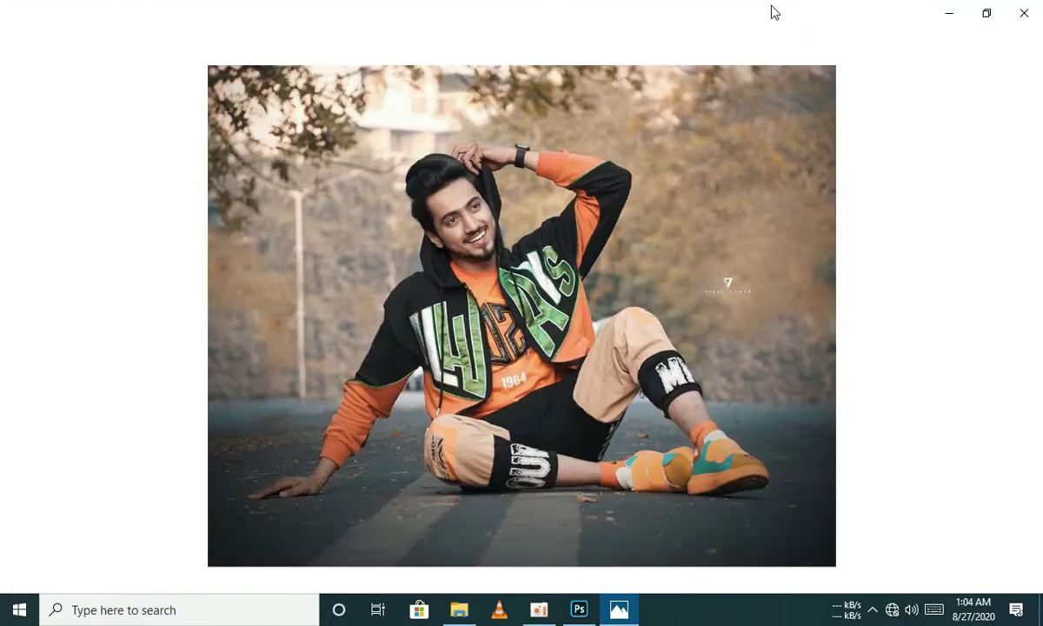
drag(713, 22, 443, 40)
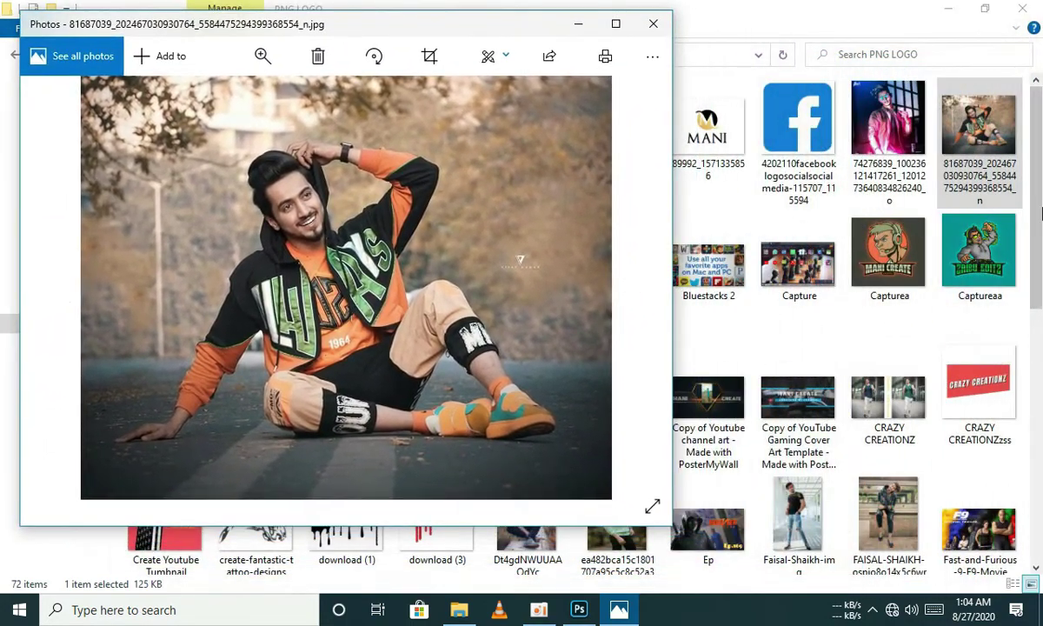
drag(1037, 209, 1041, 379)
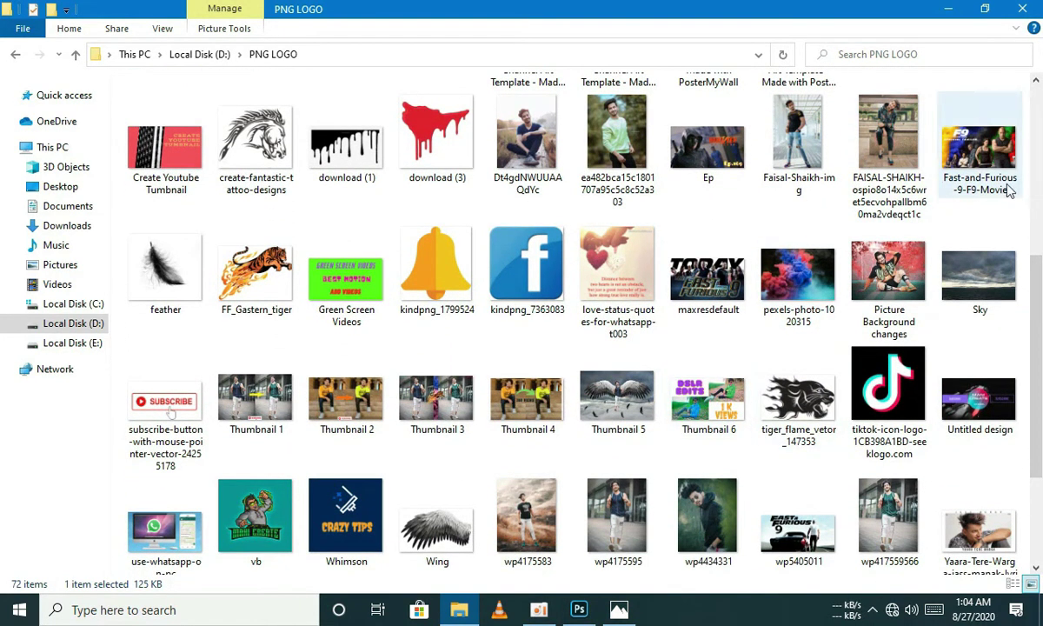
Open 'Picture Background changes' beside the original in Photos, compare, then close both viewers
double_click(883, 261)
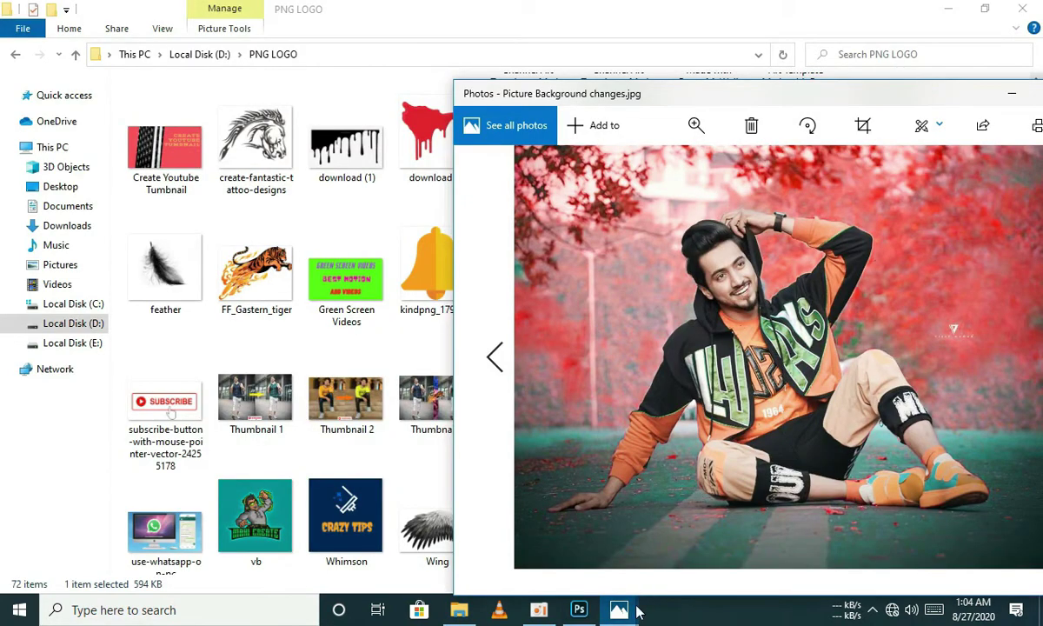
click(537, 525)
mouse_move(435, 11)
mouse_down()
mouse_move(361, 113)
mouse_move(312, 102)
mouse_move(344, 98)
mouse_up()
drag(671, 101, 698, 93)
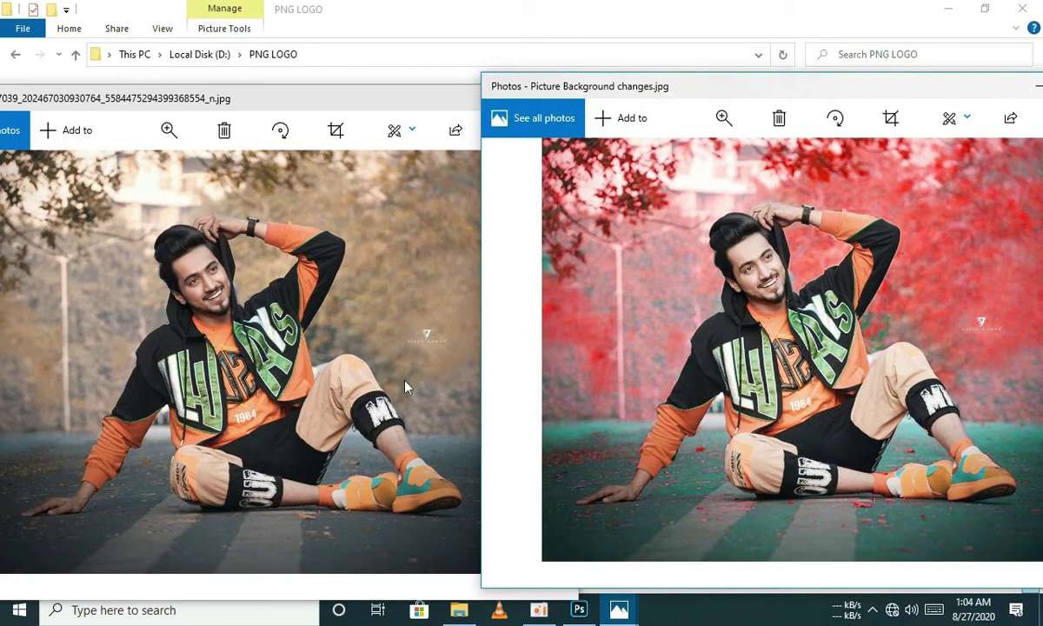
drag(969, 99, 825, 103)
click(897, 90)
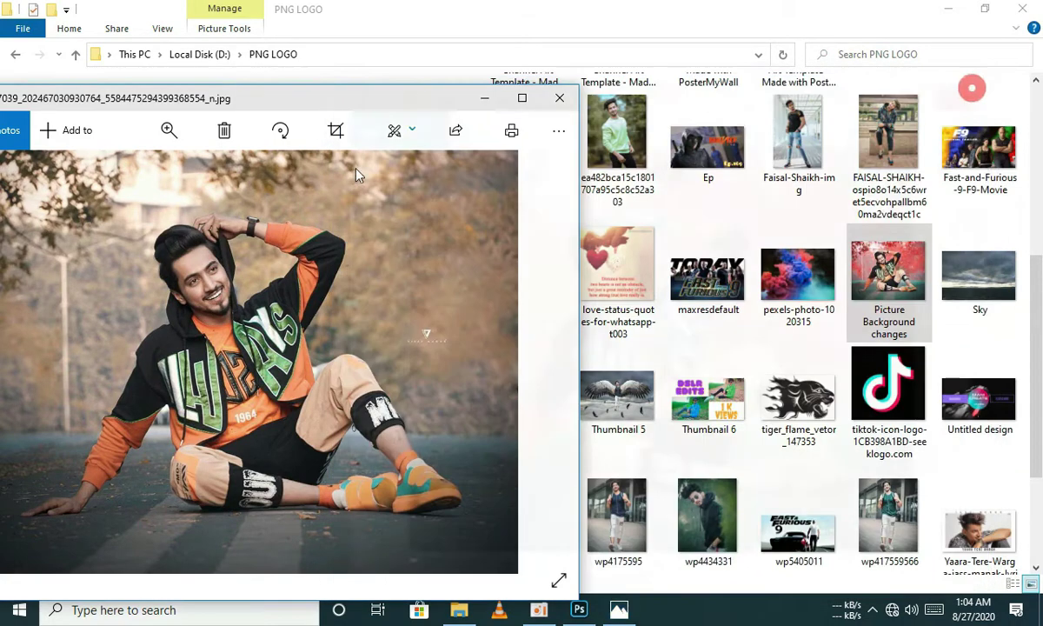
click(559, 102)
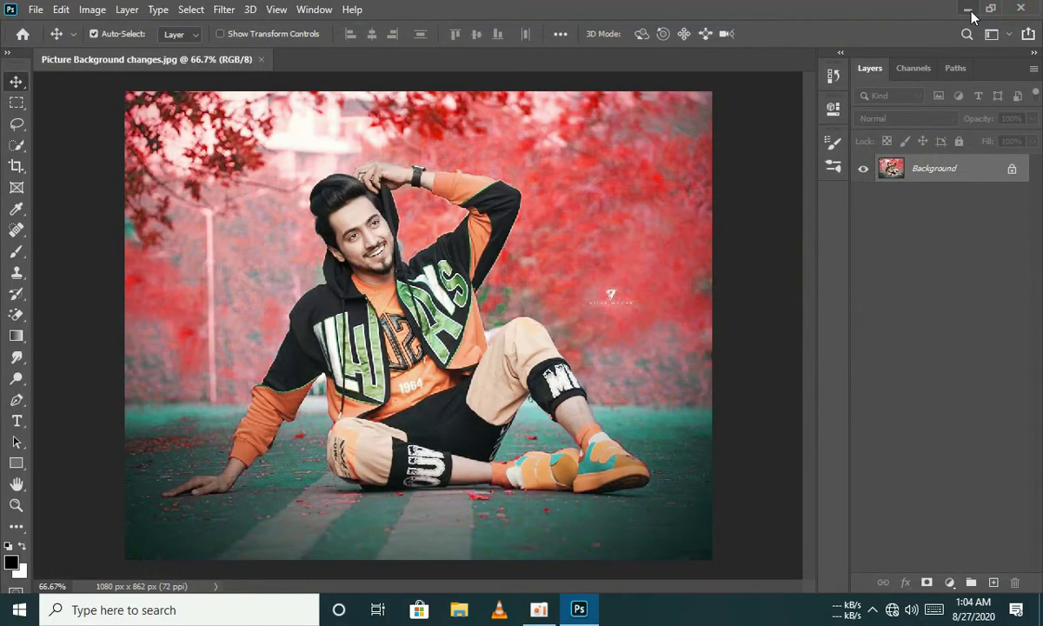
Minimize Photoshop and launch a blank Untitled Notepad window from Windows search
click(968, 9)
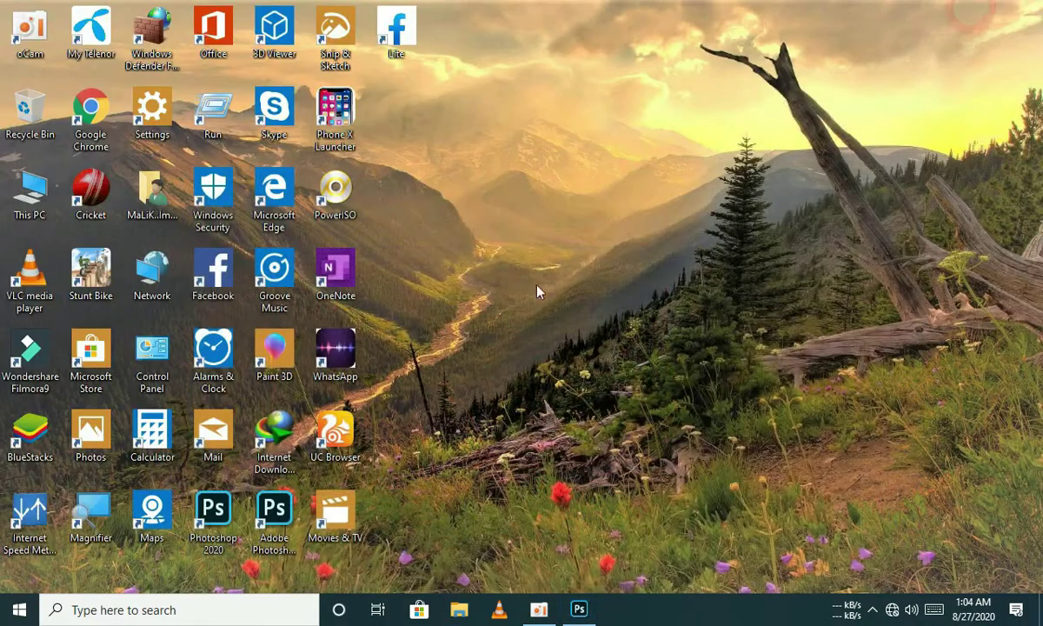
click(187, 610)
text(not)
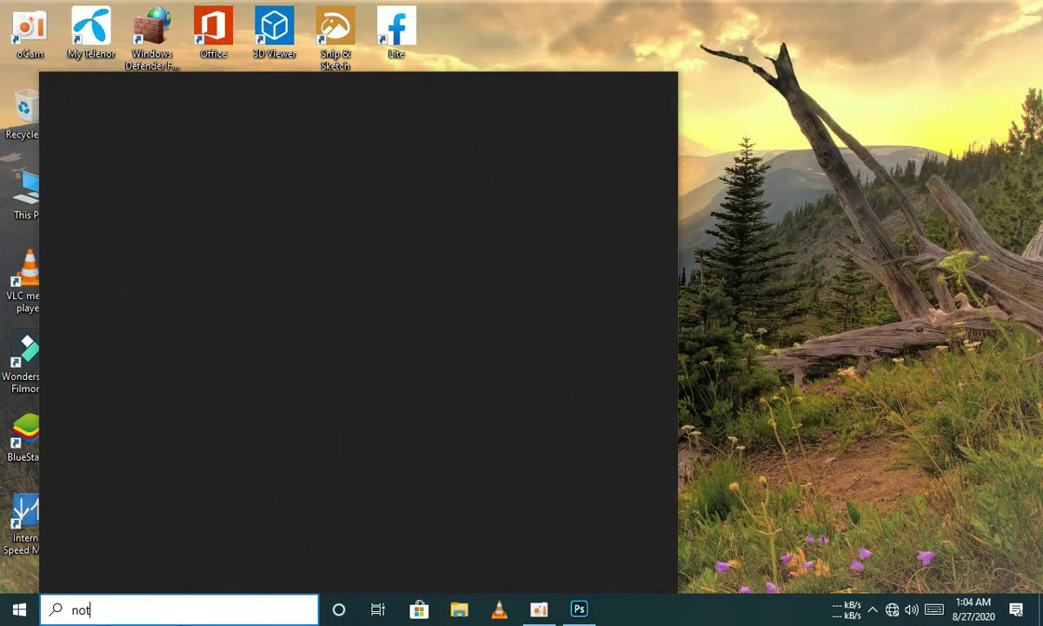
text(e)
key(Return)
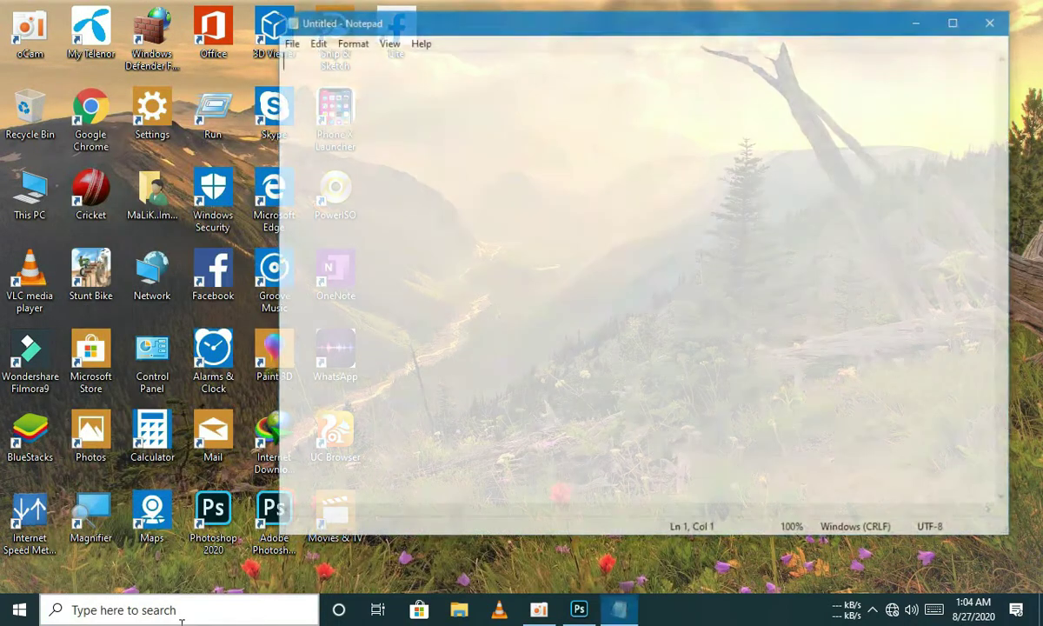